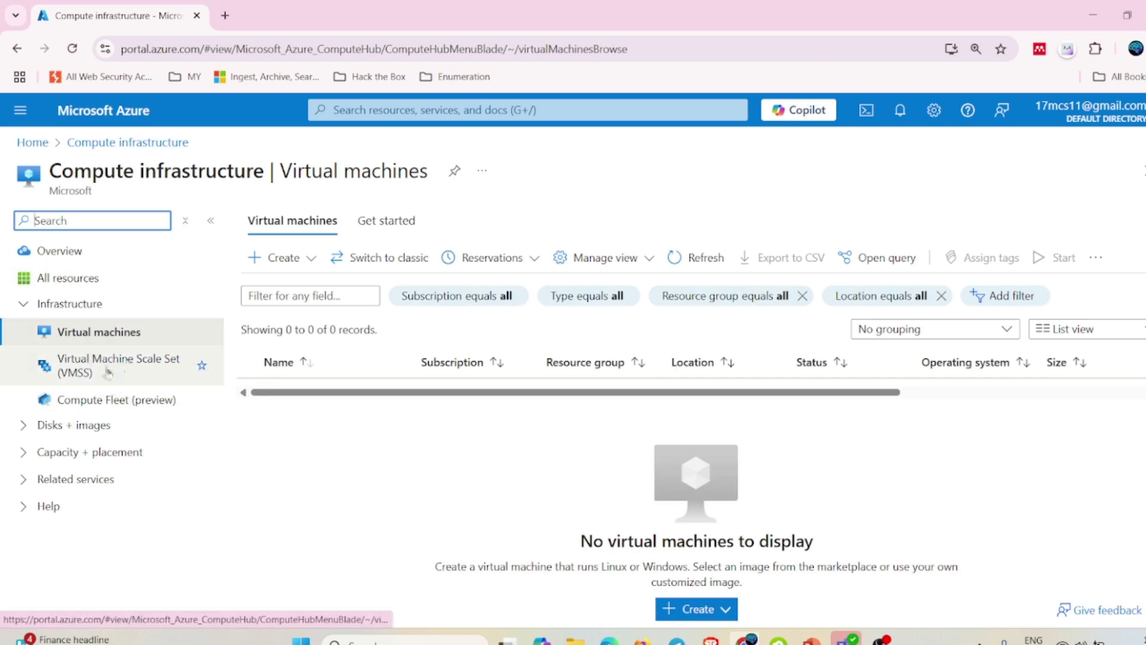
From the Virtual machines list, start creating a new Azure virtual machine.
{"action": "left_click", "coordinate": [107, 372]}
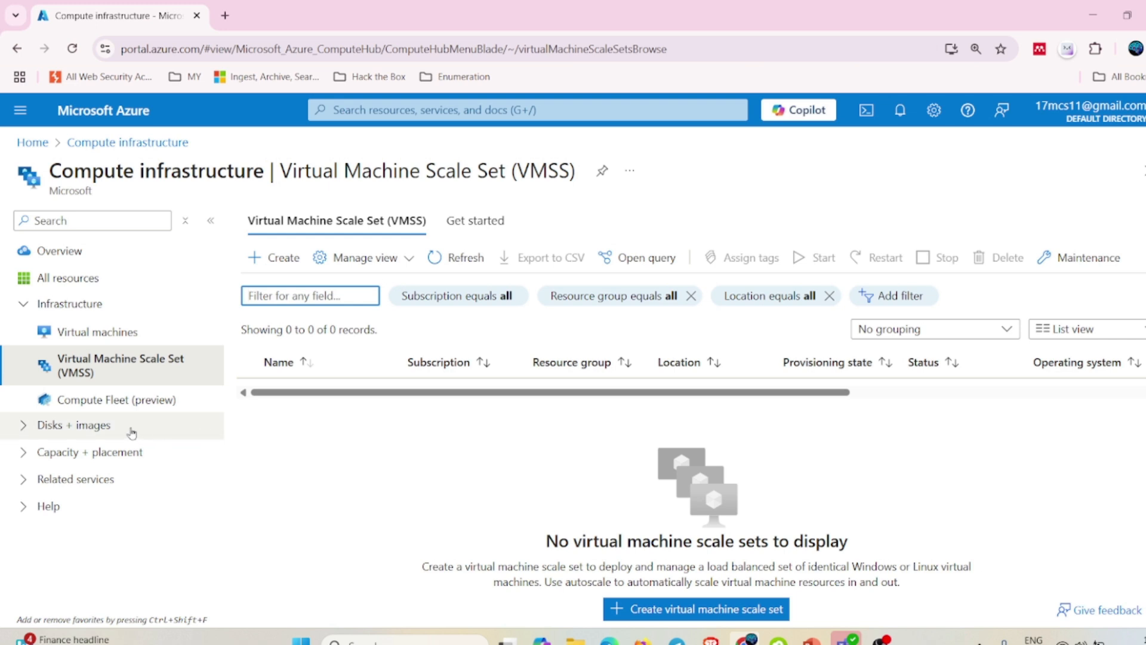
{"action": "left_click", "coordinate": [95, 332]}
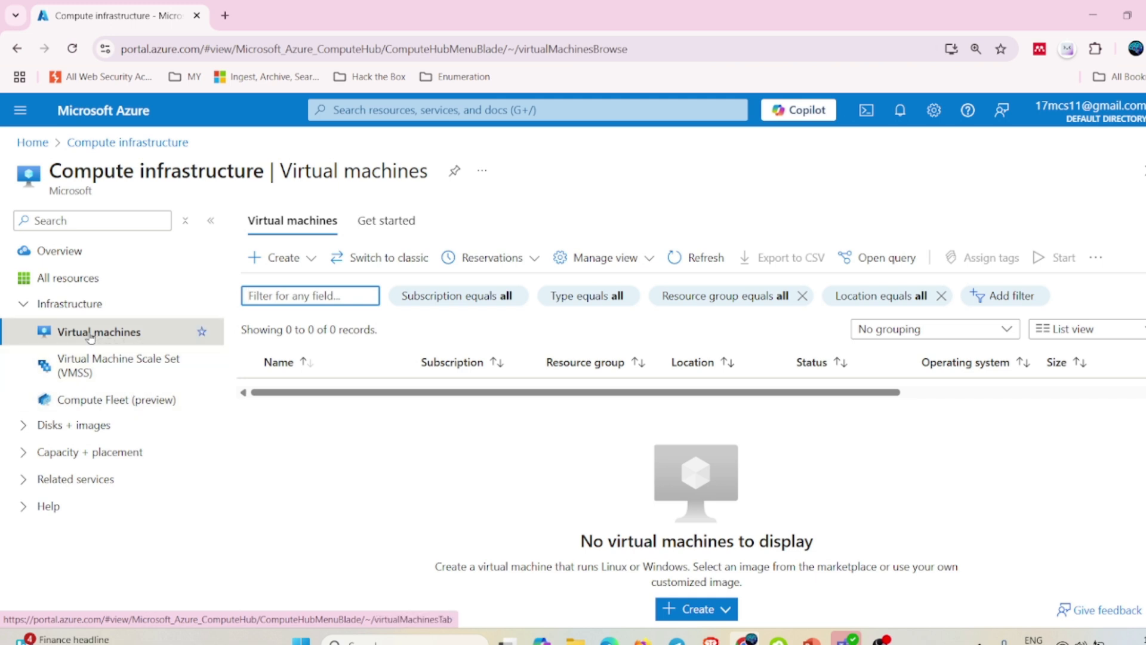
{"action": "left_click", "coordinate": [697, 617]}
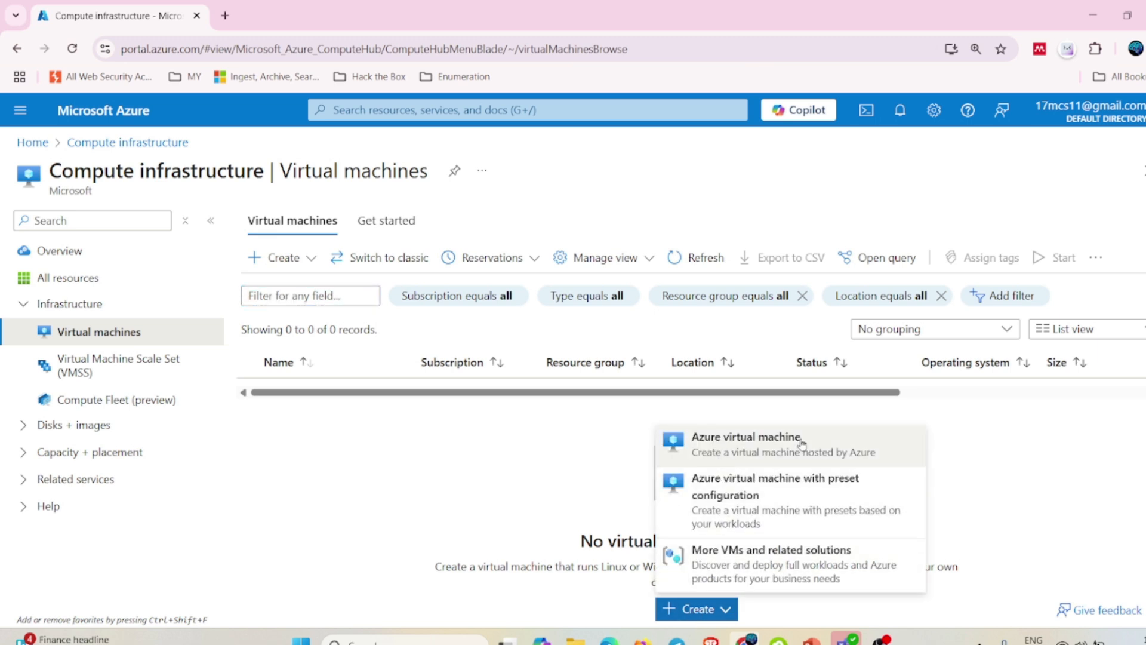
{"action": "left_click", "coordinate": [751, 446]}
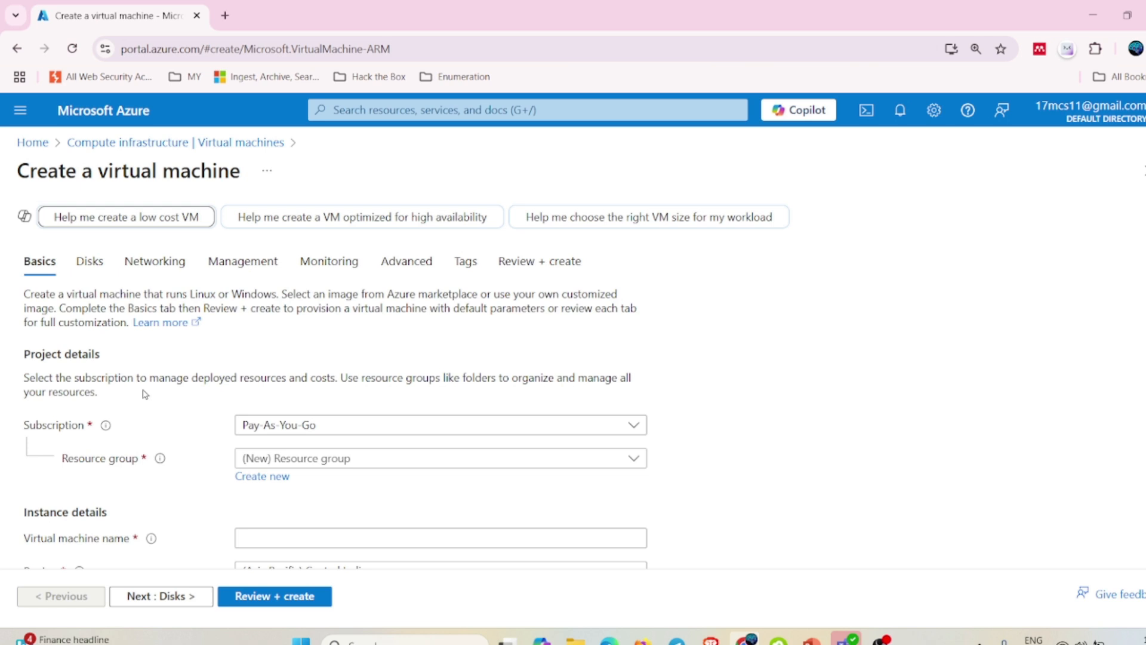
Put the VM in resource group DefaultResourceGroup-CAU.
{"action": "scroll", "coordinate": [322, 417], "scroll_direction": "down", "scroll_amount": 1}
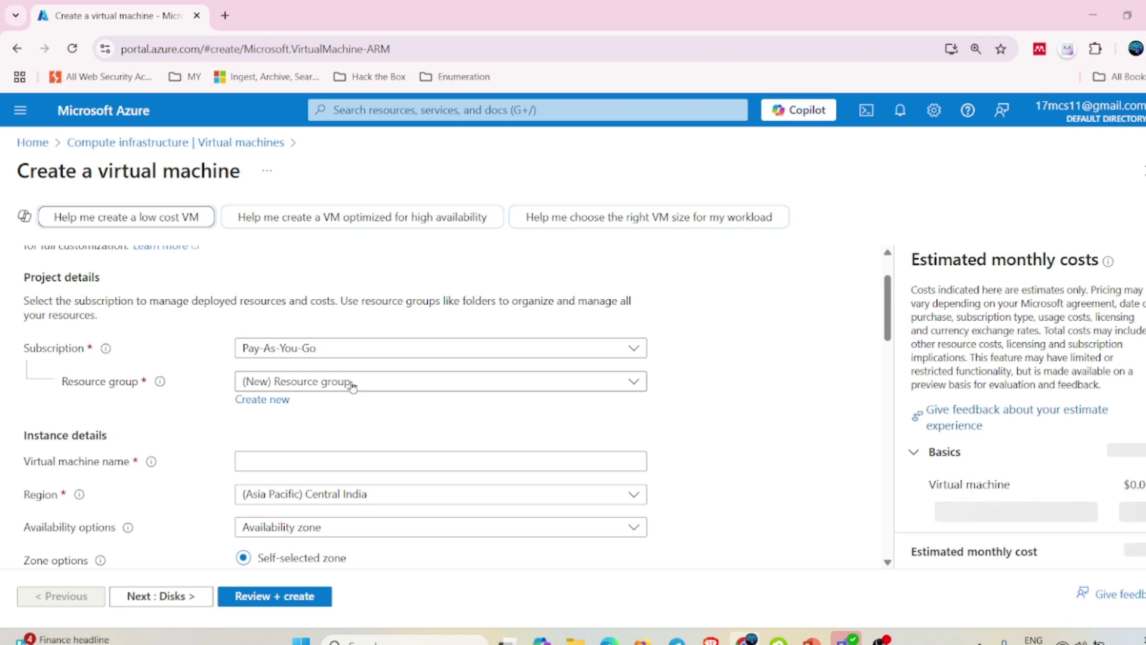
{"action": "left_click", "coordinate": [353, 385]}
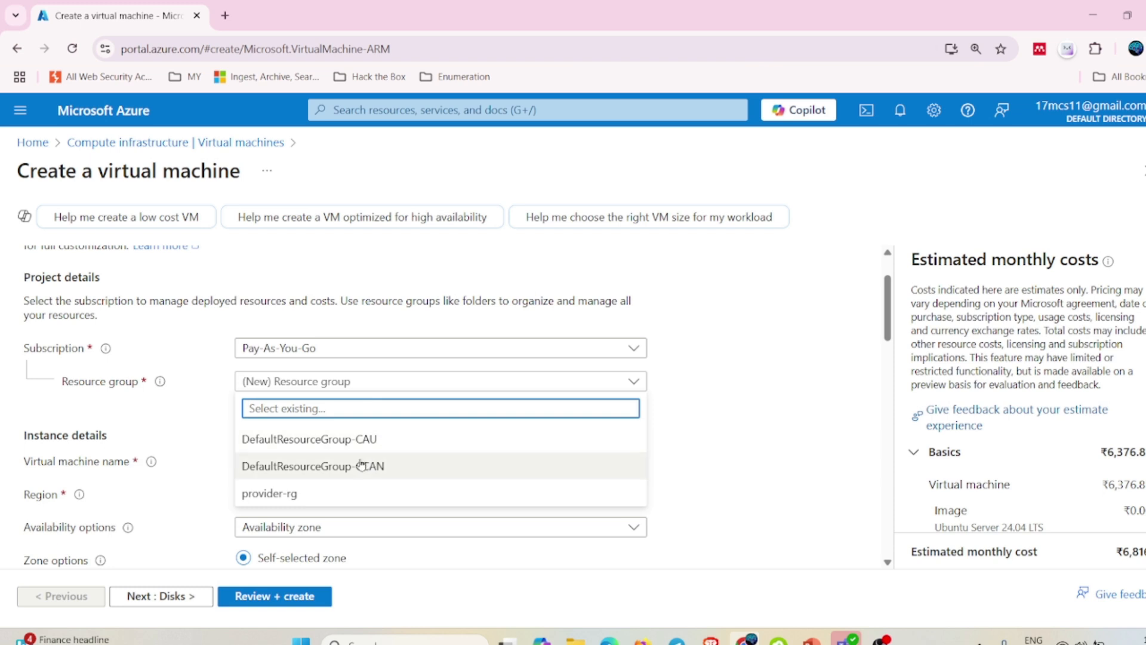
{"action": "left_click", "coordinate": [315, 440]}
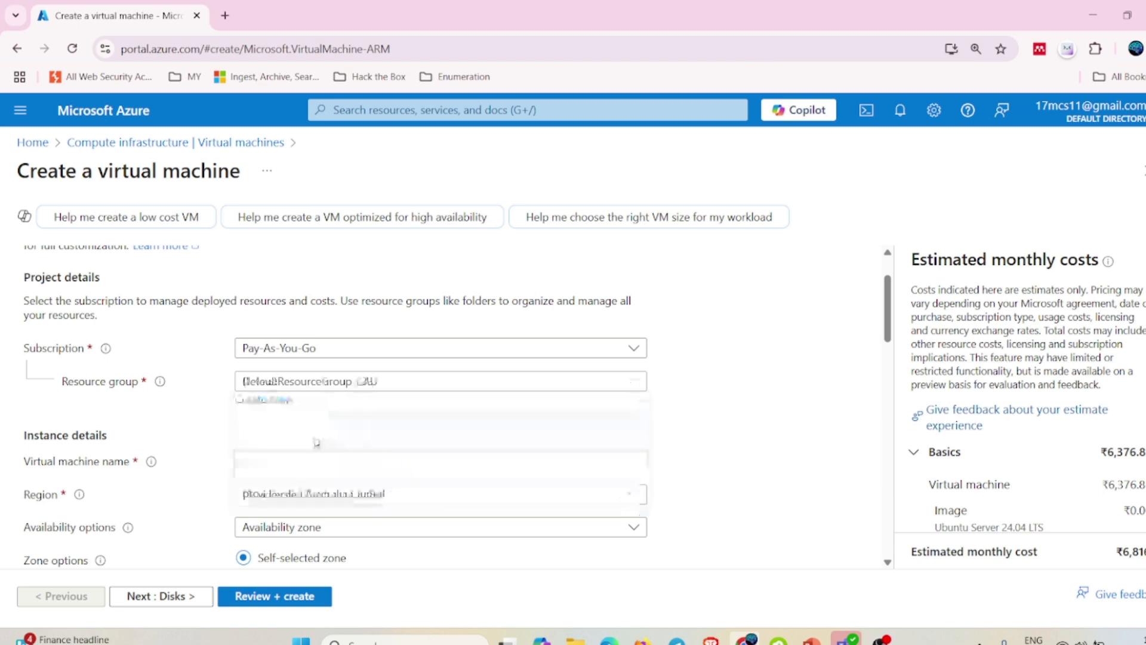
Name the virtual machine VM-Prod-01.
{"action": "scroll", "coordinate": [263, 420], "scroll_direction": "down", "scroll_amount": 2}
{"action": "scroll", "coordinate": [263, 420], "scroll_direction": "down", "scroll_amount": 1}
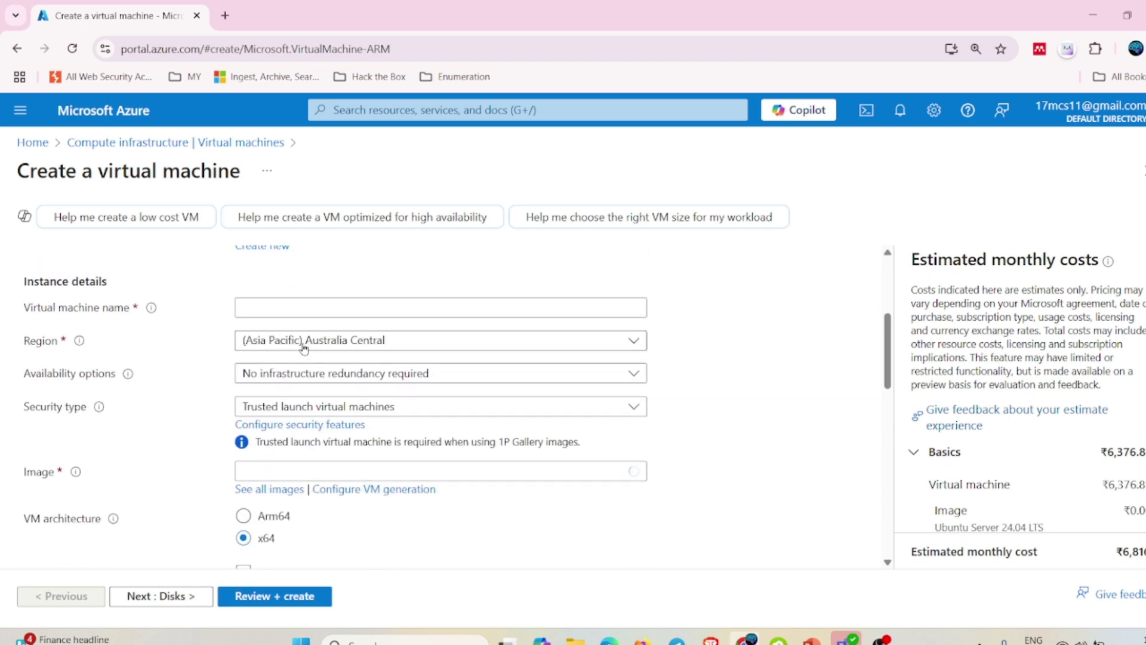
{"action": "left_click", "coordinate": [266, 302]}
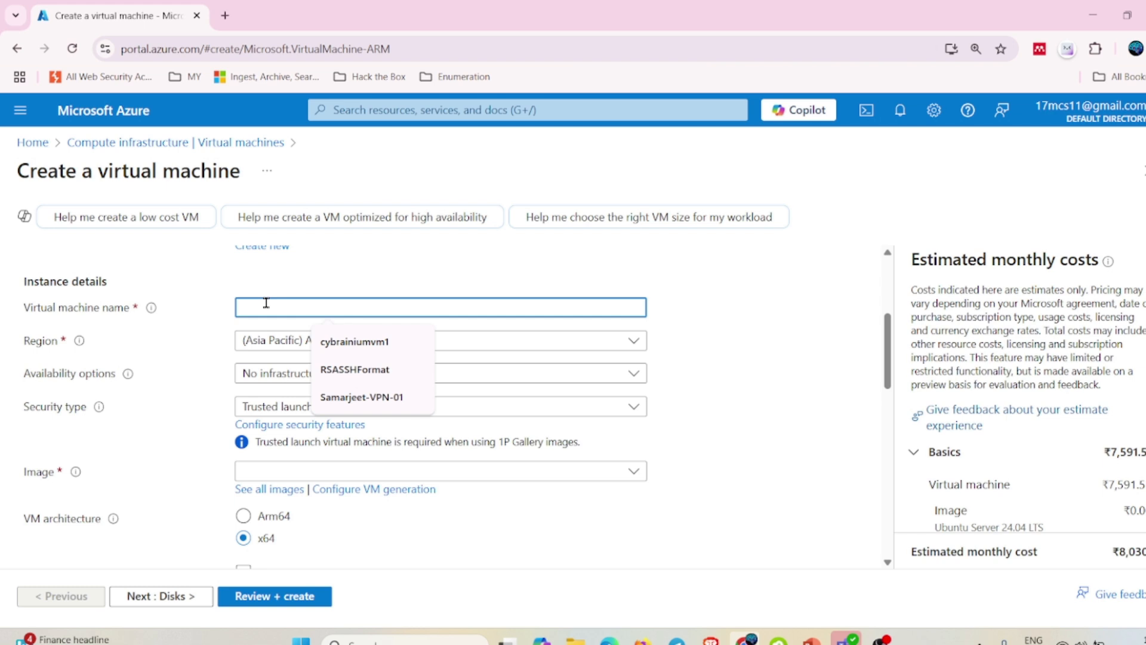
{"action": "type", "text": "VM"}
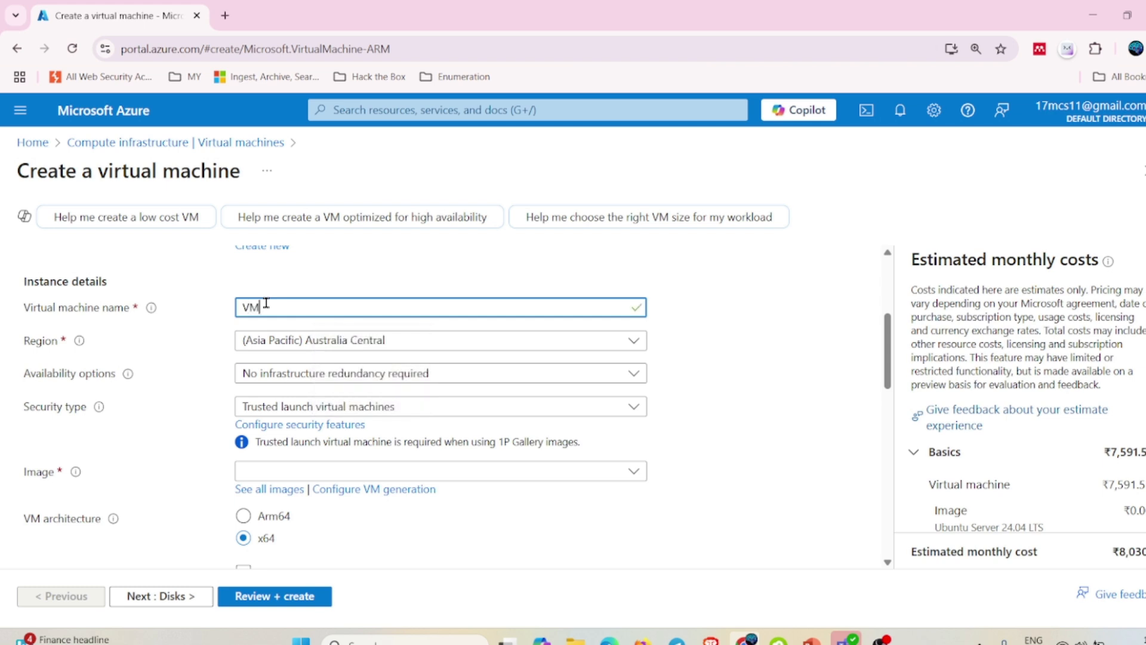
{"action": "type", "text": "-"}
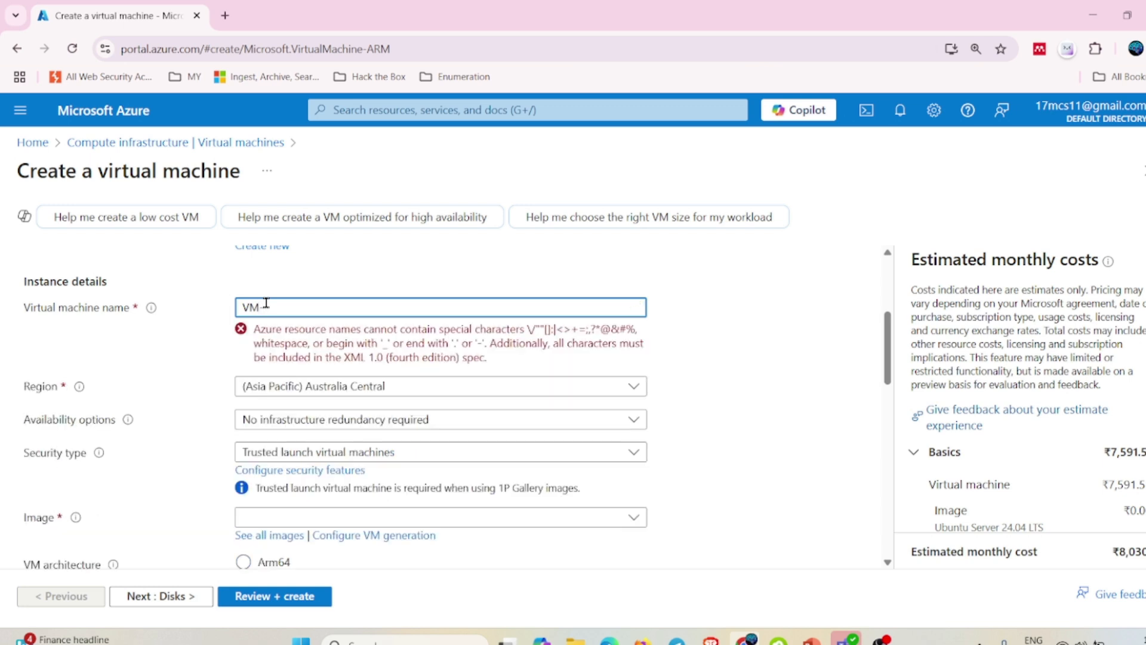
{"action": "type", "text": "Prod-01"}
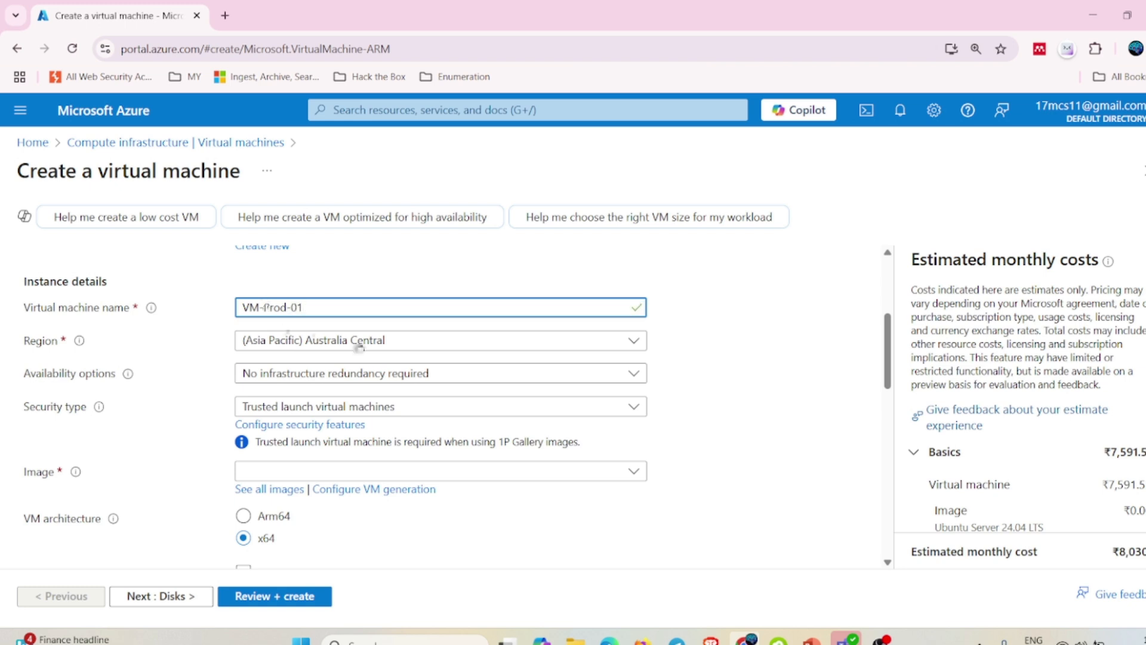
Search the Region list for 'central'.
{"action": "left_click", "coordinate": [415, 342]}
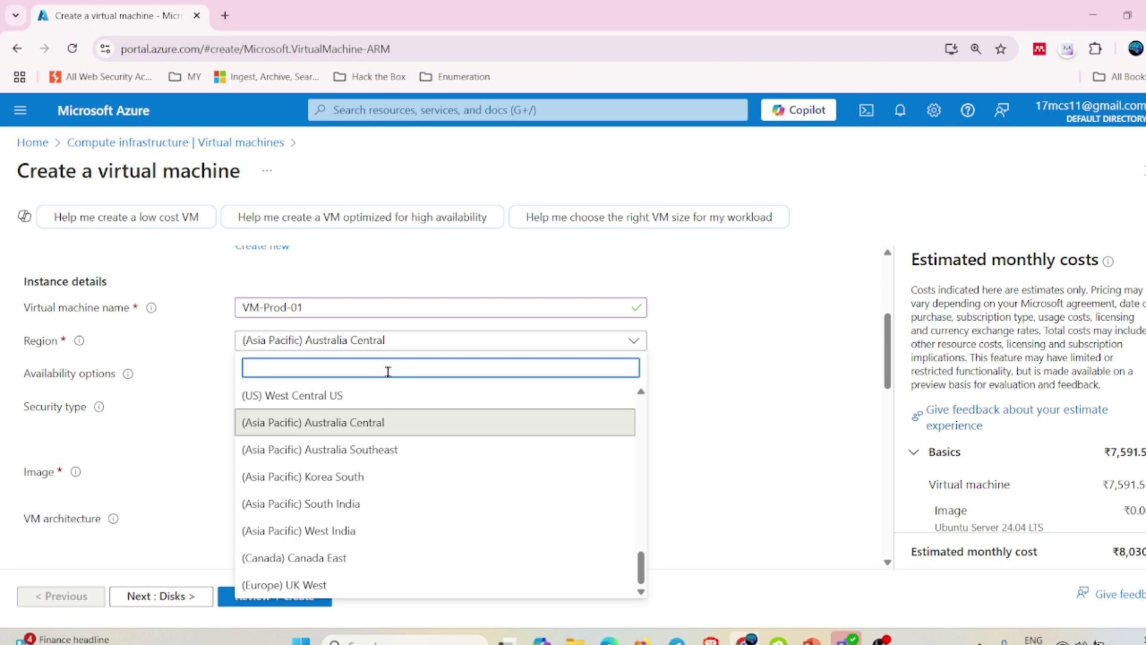
{"action": "type", "text": "ce"}
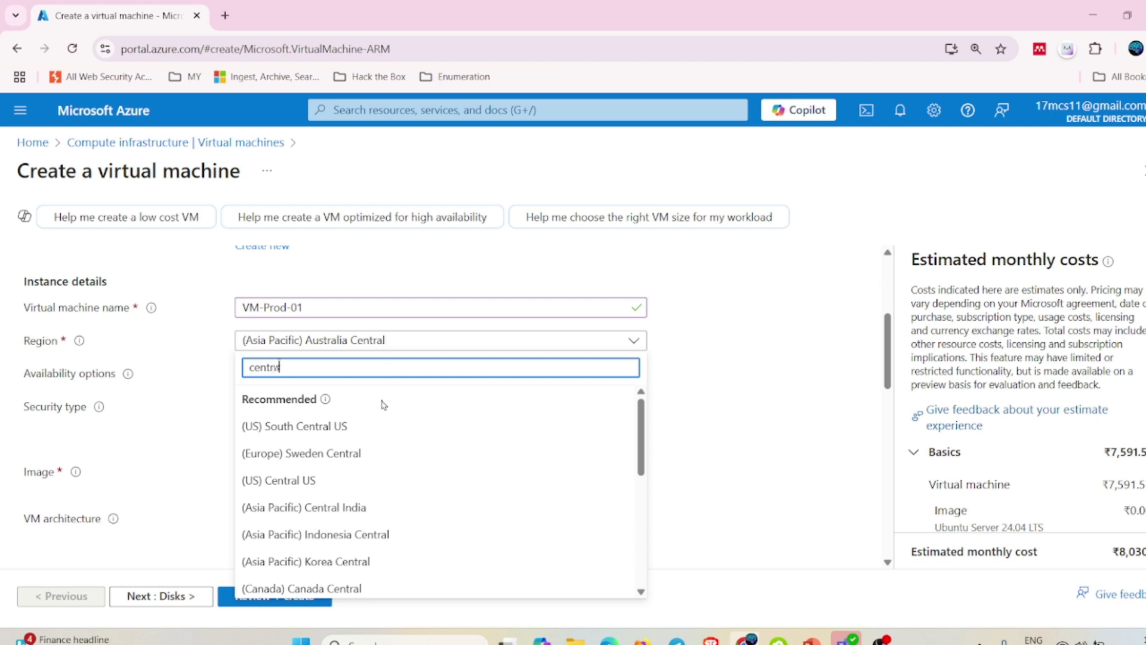
{"action": "type", "text": "ntral"}
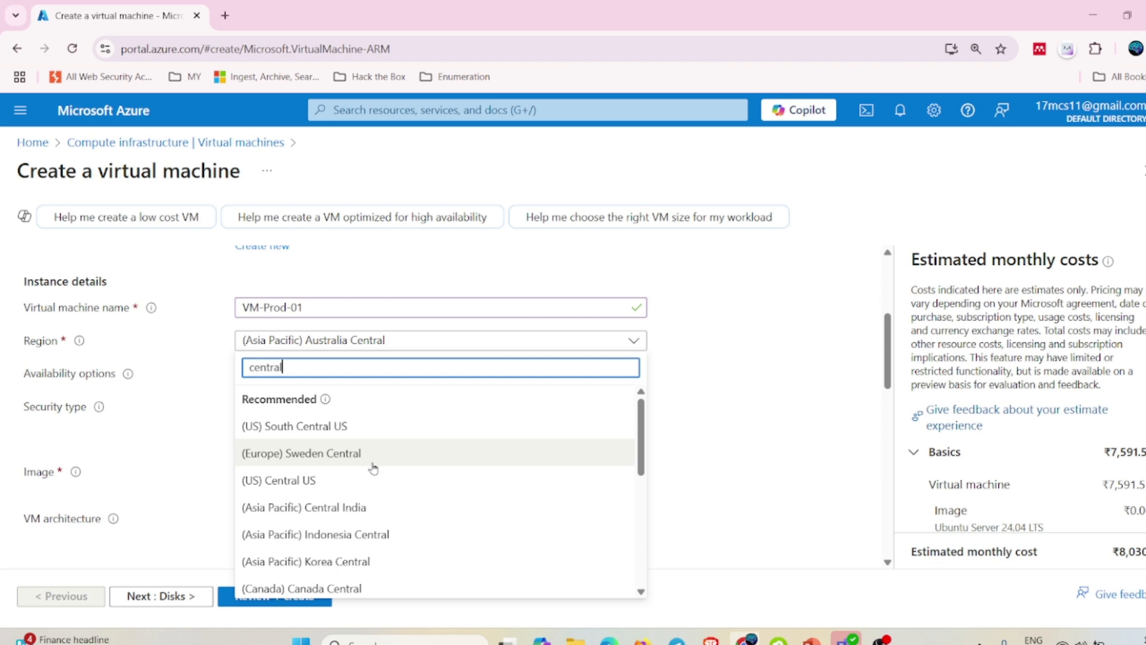
Set the region to Central India with availability zone Zone 1 only.
{"action": "left_click", "coordinate": [317, 512]}
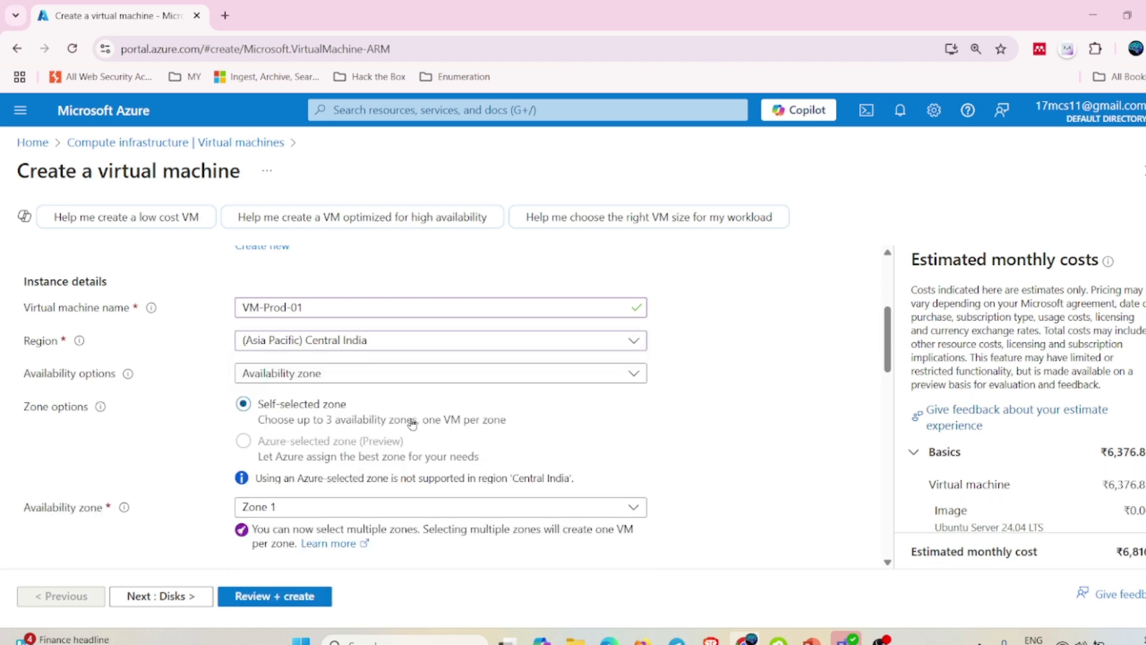
{"action": "scroll", "coordinate": [257, 422], "scroll_direction": "down", "scroll_amount": 1}
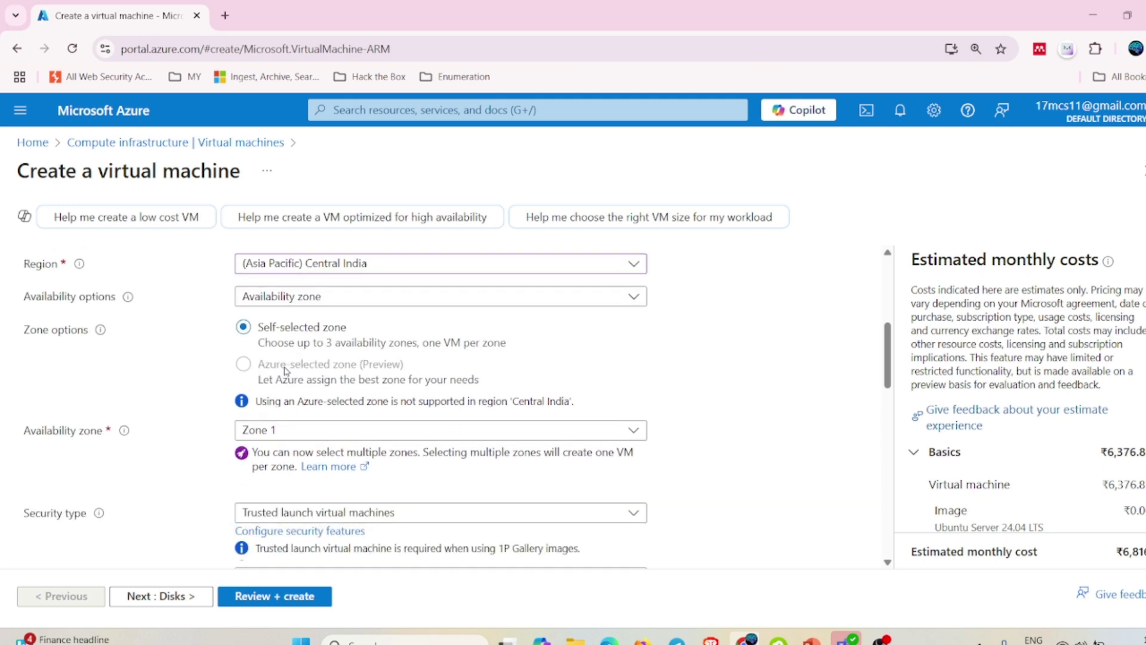
{"action": "left_click", "coordinate": [340, 431]}
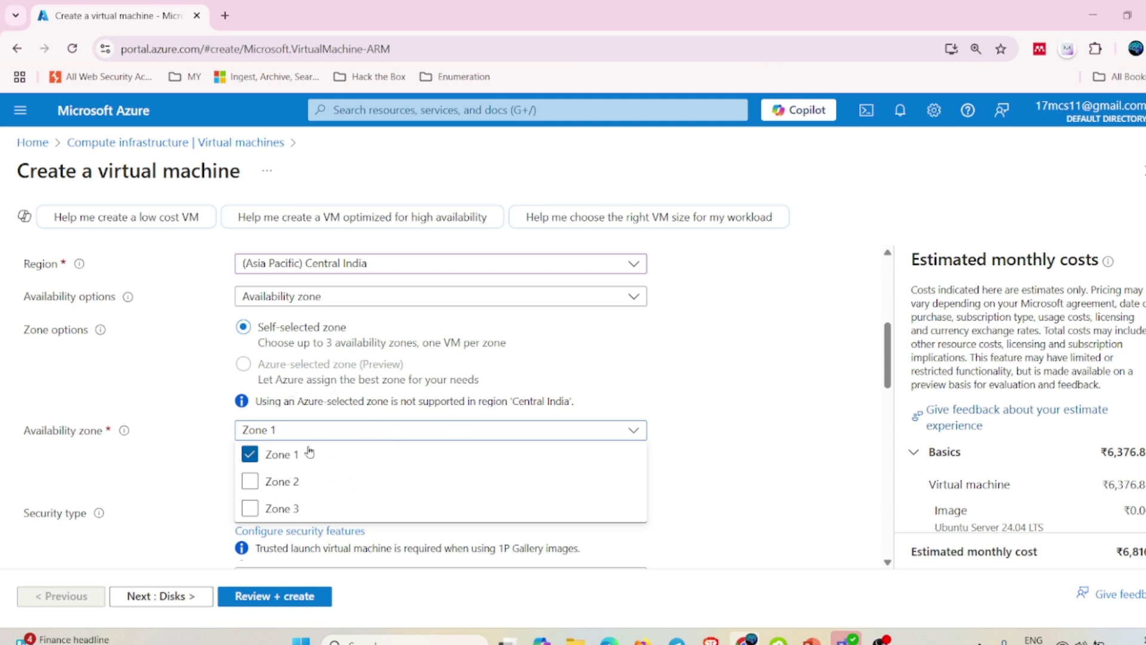
{"action": "left_click", "coordinate": [682, 372]}
{"action": "scroll", "coordinate": [363, 473], "scroll_direction": "down", "scroll_amount": 3}
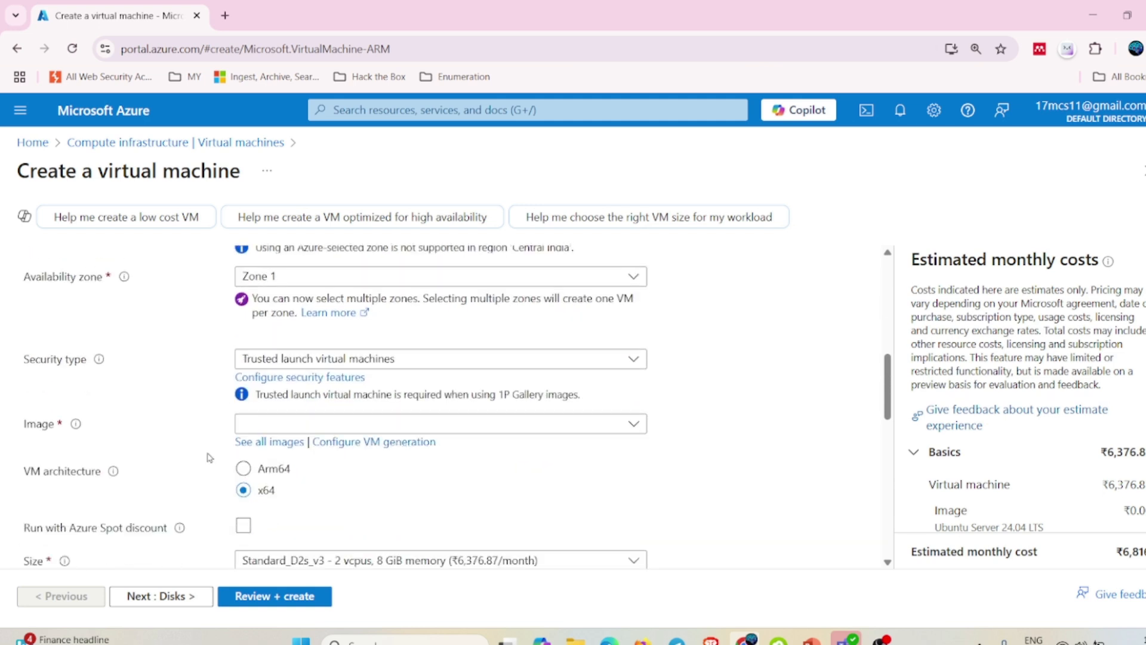
Keep the security type as Trusted launch virtual machines after briefly trying Standard.
{"action": "left_click", "coordinate": [406, 361]}
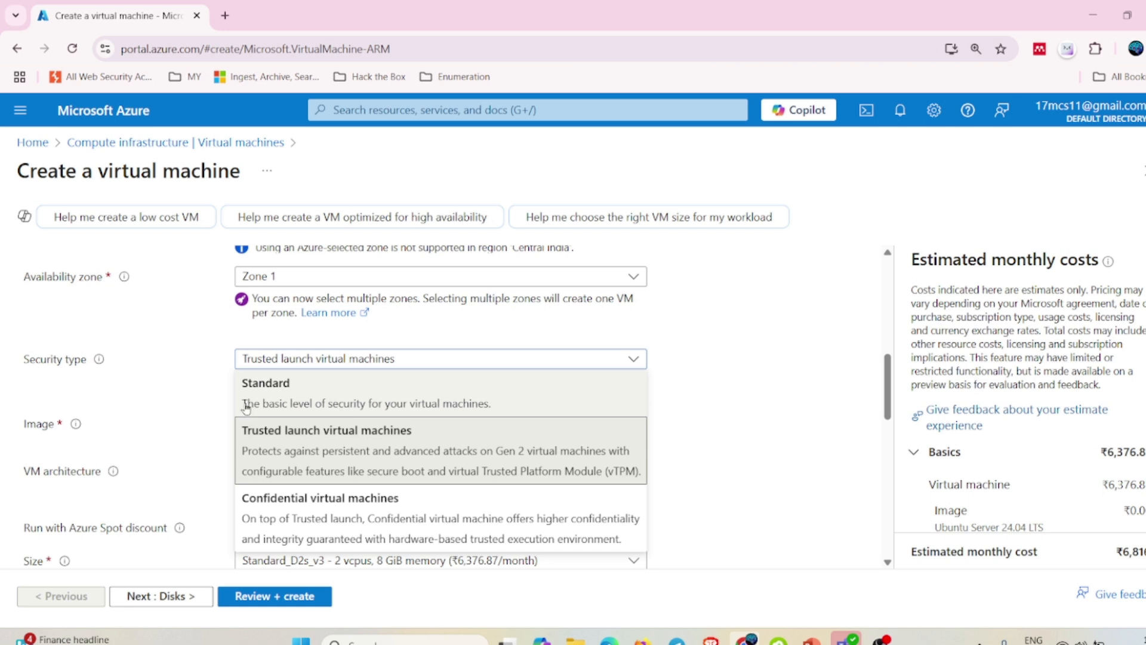
{"action": "left_click", "coordinate": [404, 394]}
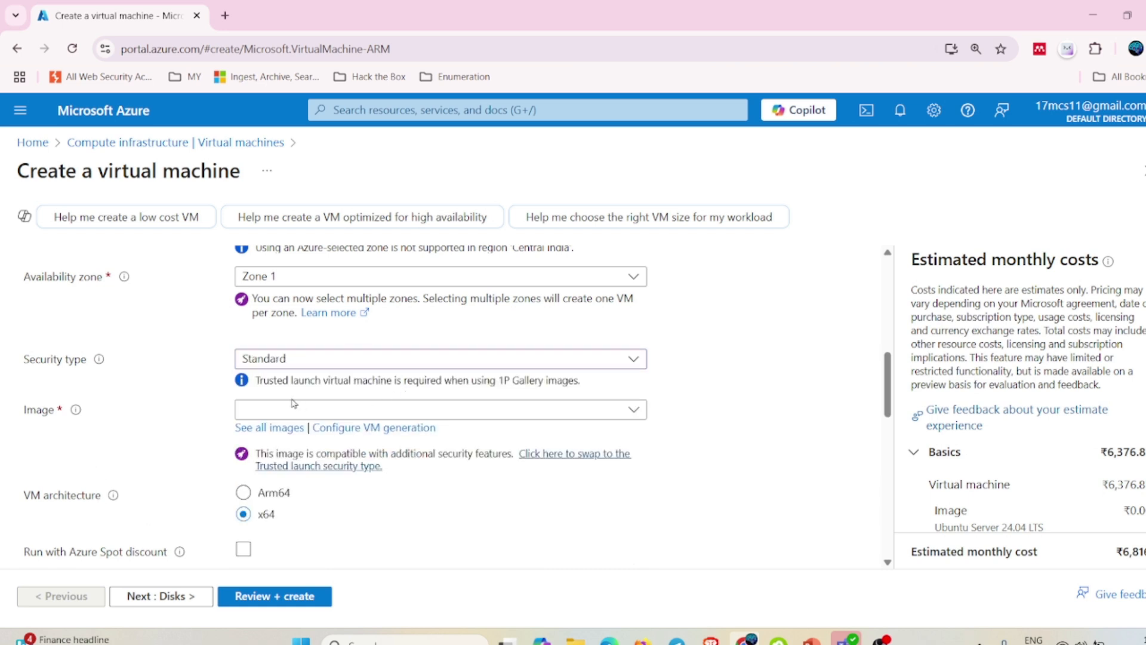
{"action": "left_click", "coordinate": [510, 361]}
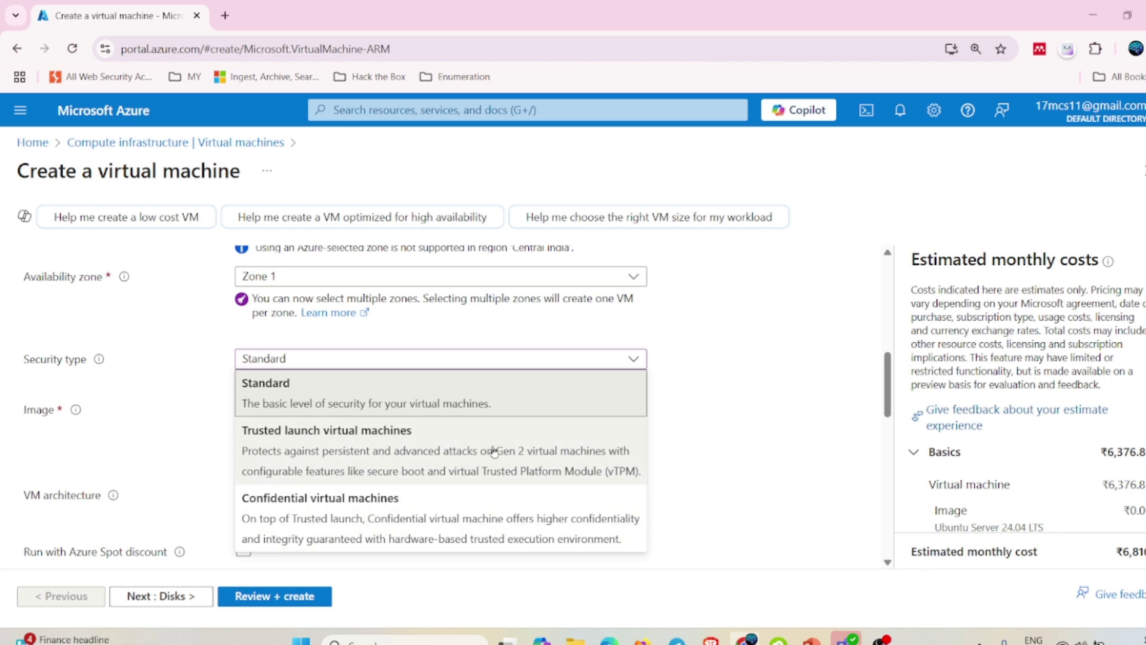
{"action": "left_click", "coordinate": [448, 460]}
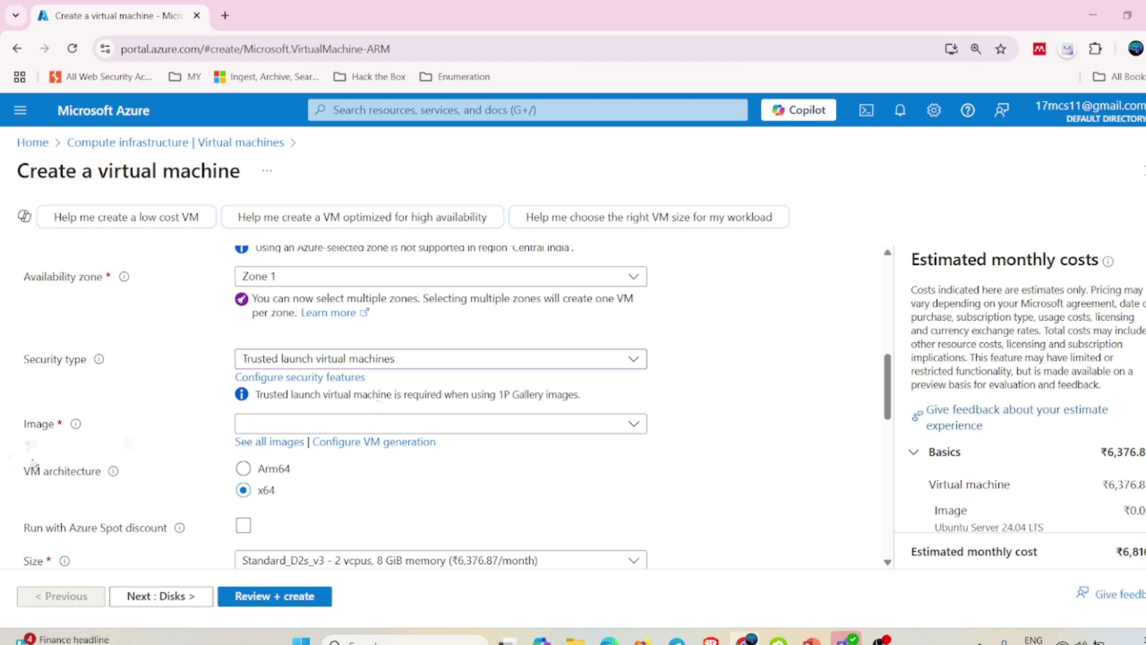
Choose Ubuntu Server 24.04 LTS - x64 Gen2 as the VM image.
{"action": "left_click", "coordinate": [406, 425]}
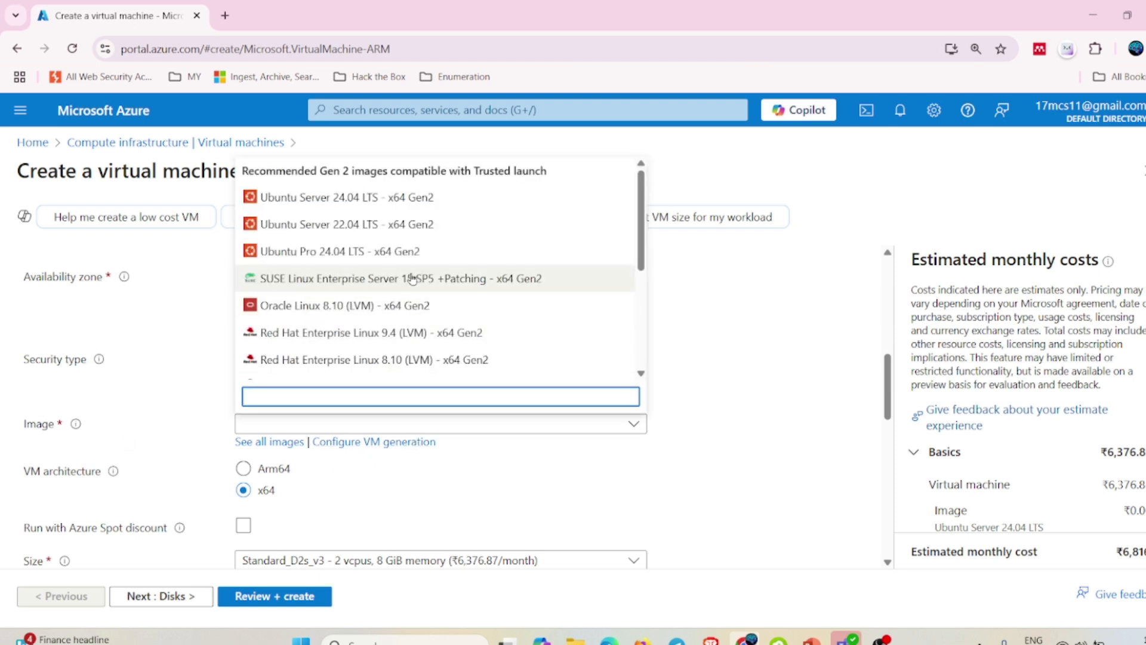
{"action": "scroll", "coordinate": [412, 278], "scroll_direction": "down", "scroll_amount": 5}
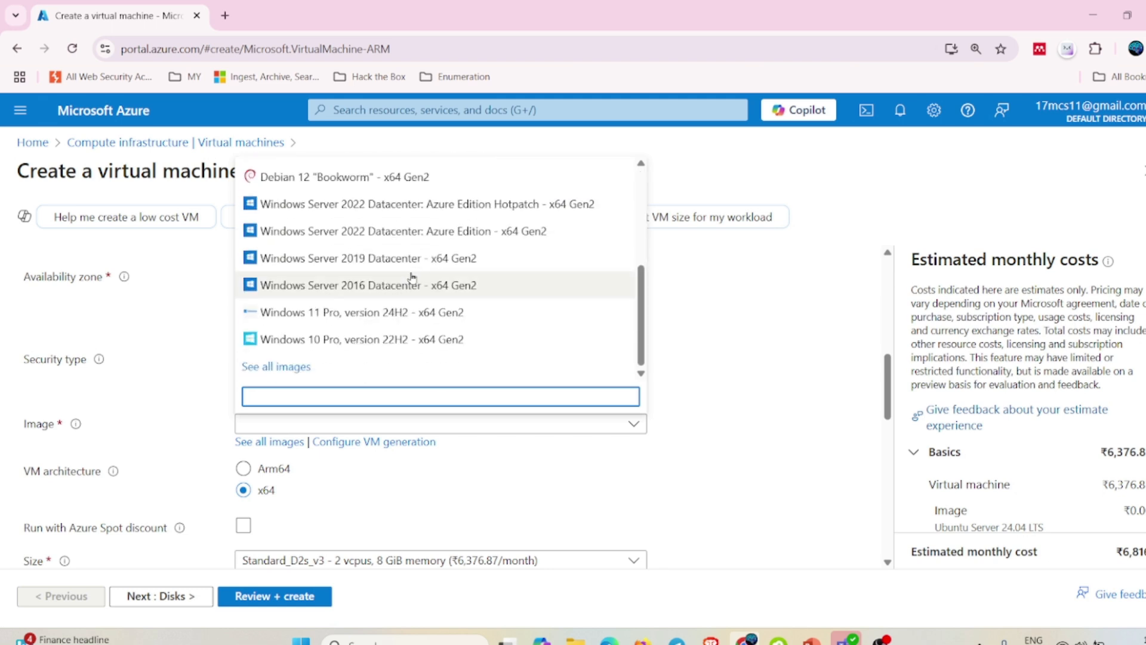
{"action": "scroll", "coordinate": [412, 278], "scroll_direction": "up", "scroll_amount": 5}
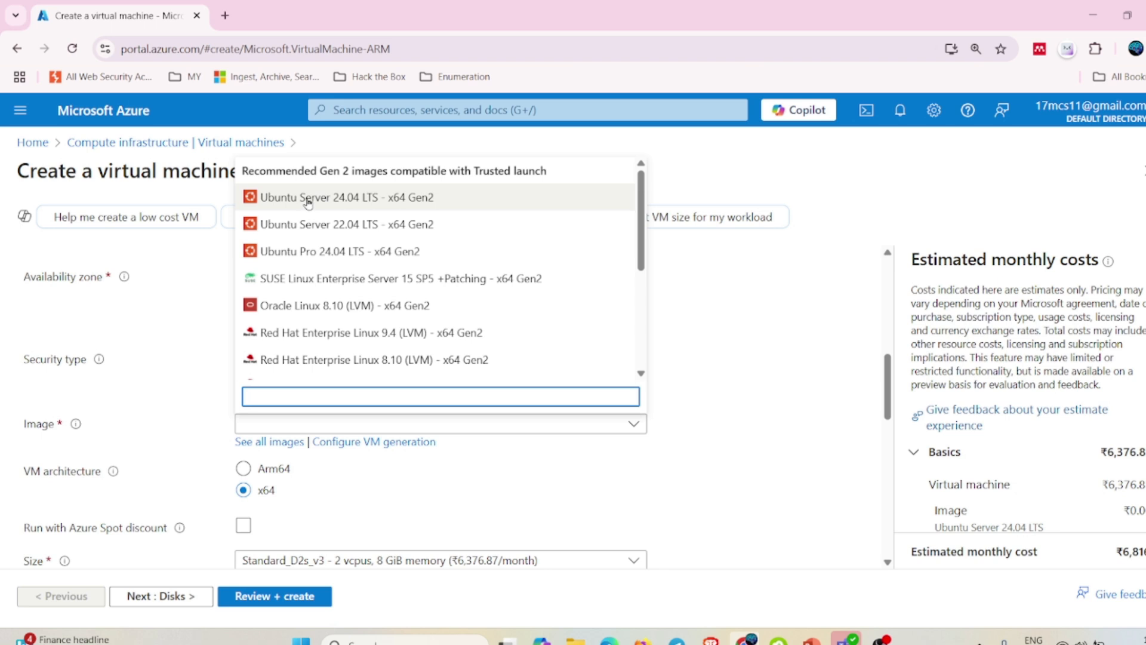
{"action": "left_click", "coordinate": [392, 197]}
{"action": "scroll", "coordinate": [267, 408], "scroll_direction": "down", "scroll_amount": 3}
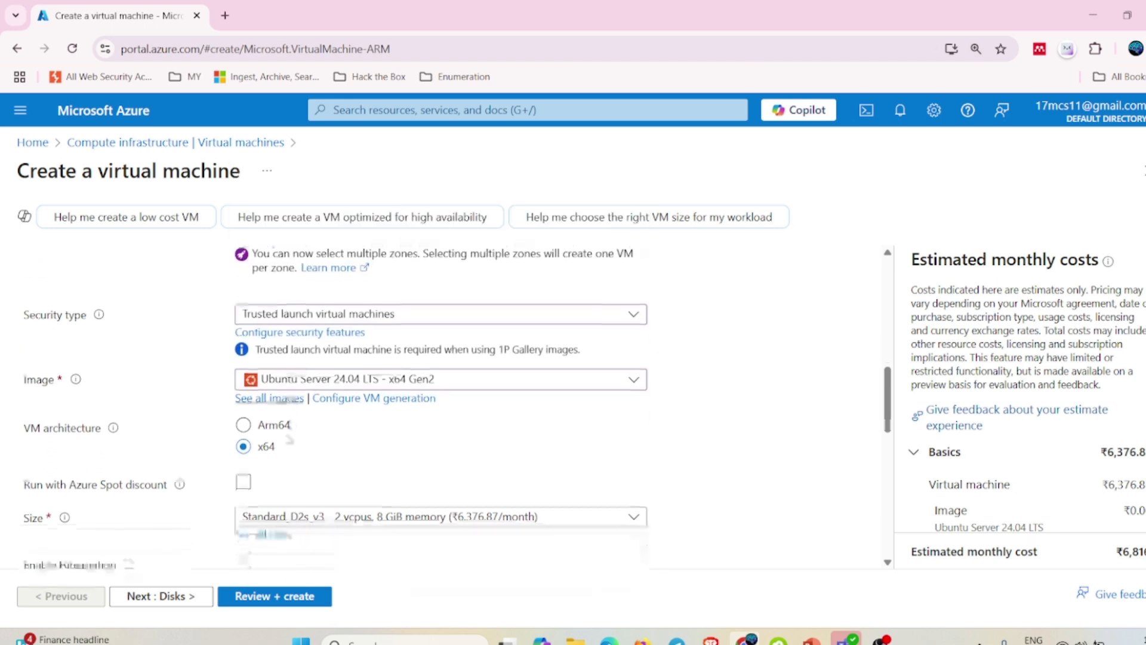
{"action": "scroll", "coordinate": [268, 407], "scroll_direction": "down", "scroll_amount": 1}
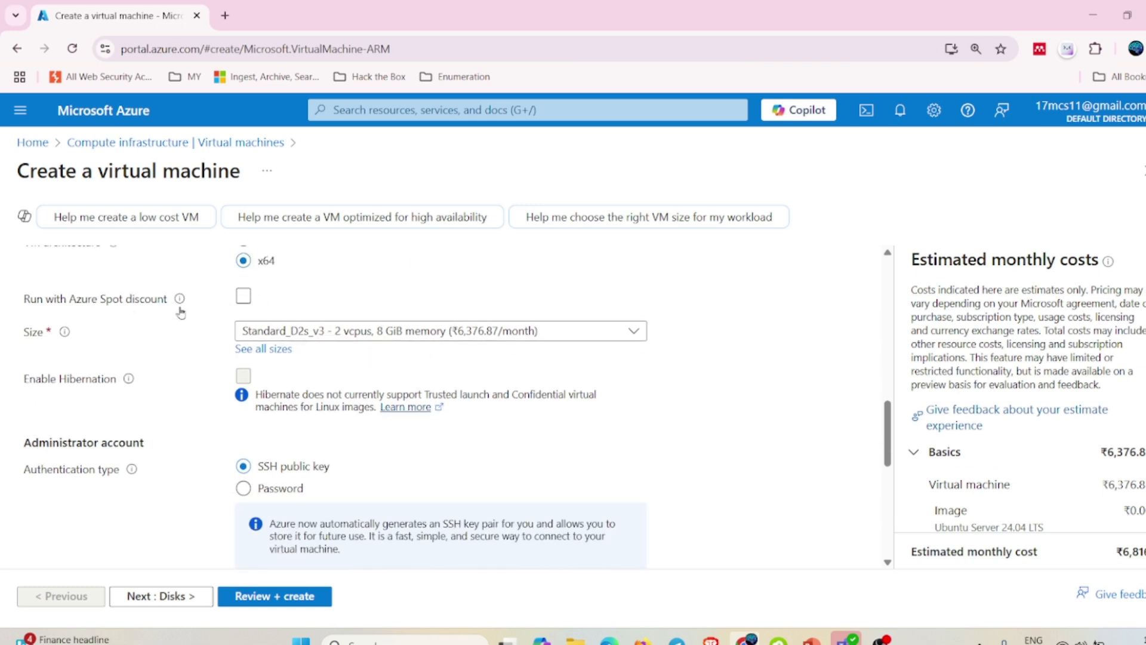
Enable the Azure Spot discount with Stop / Deallocate eviction and bring up the size choices.
{"action": "left_click", "coordinate": [243, 296]}
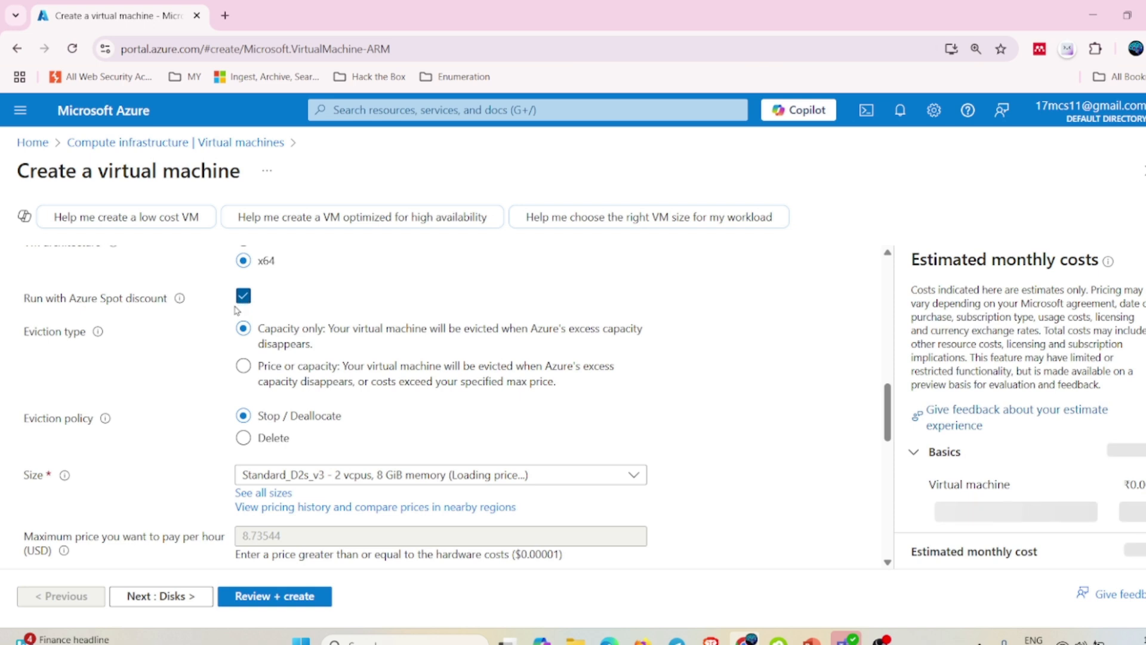
{"action": "scroll", "coordinate": [1067, 388], "scroll_direction": "down", "scroll_amount": 5}
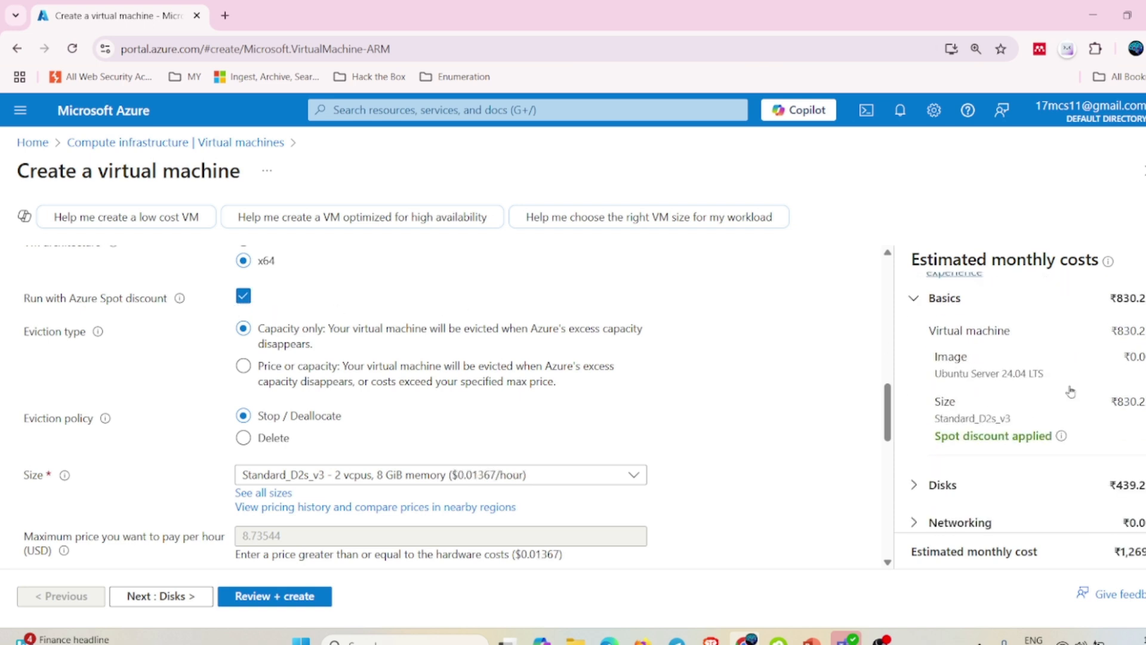
{"action": "scroll", "coordinate": [1068, 388], "scroll_direction": "up", "scroll_amount": 5}
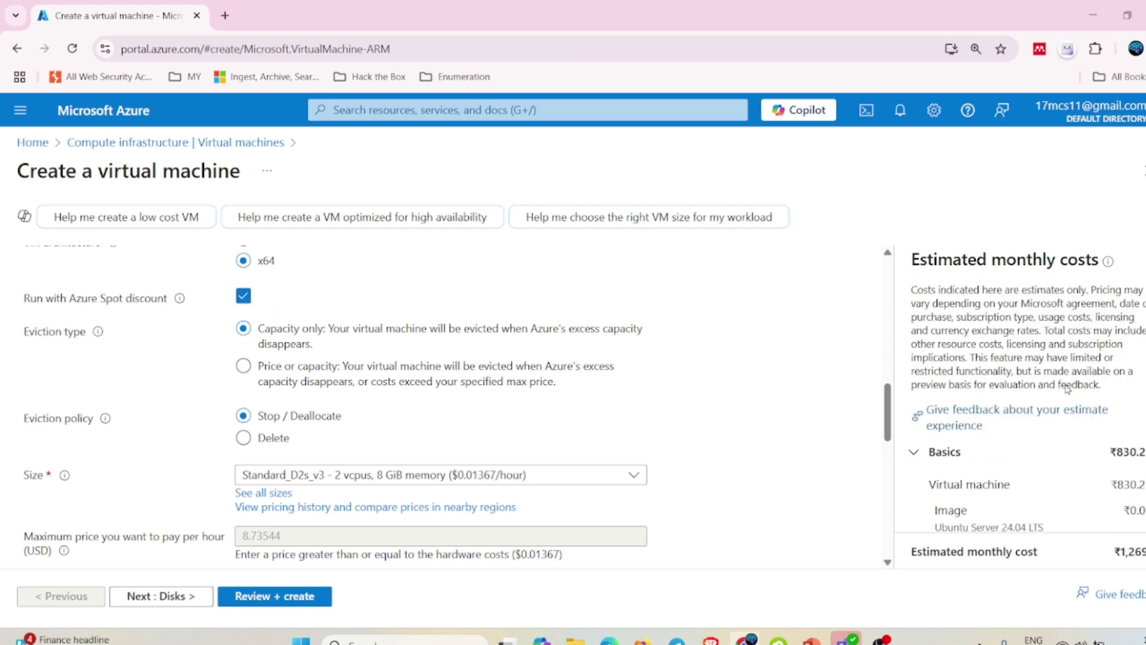
{"action": "left_click", "coordinate": [243, 296]}
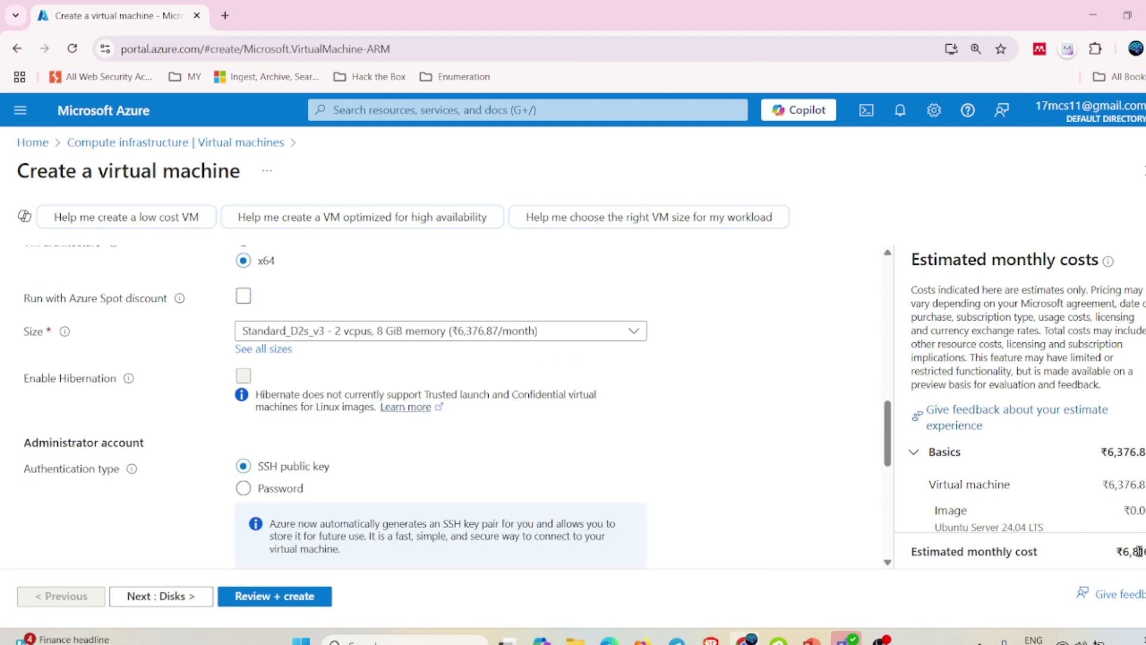
{"action": "left_click", "coordinate": [244, 296]}
{"action": "left_click", "coordinate": [243, 296]}
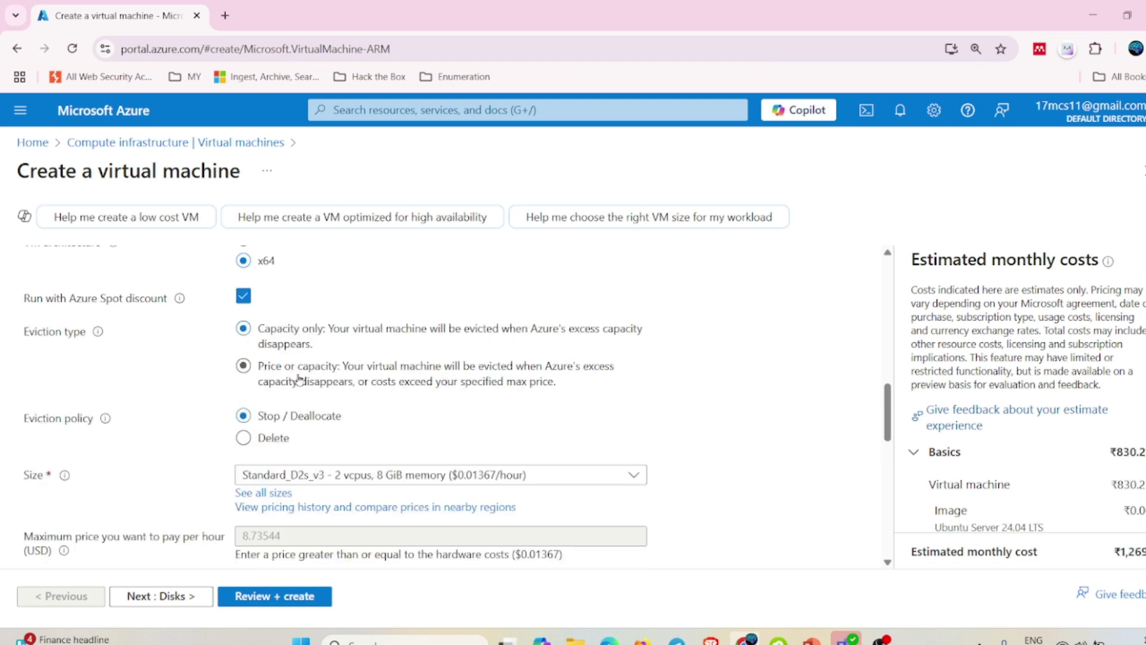
{"action": "scroll", "coordinate": [298, 385], "scroll_direction": "down", "scroll_amount": 3}
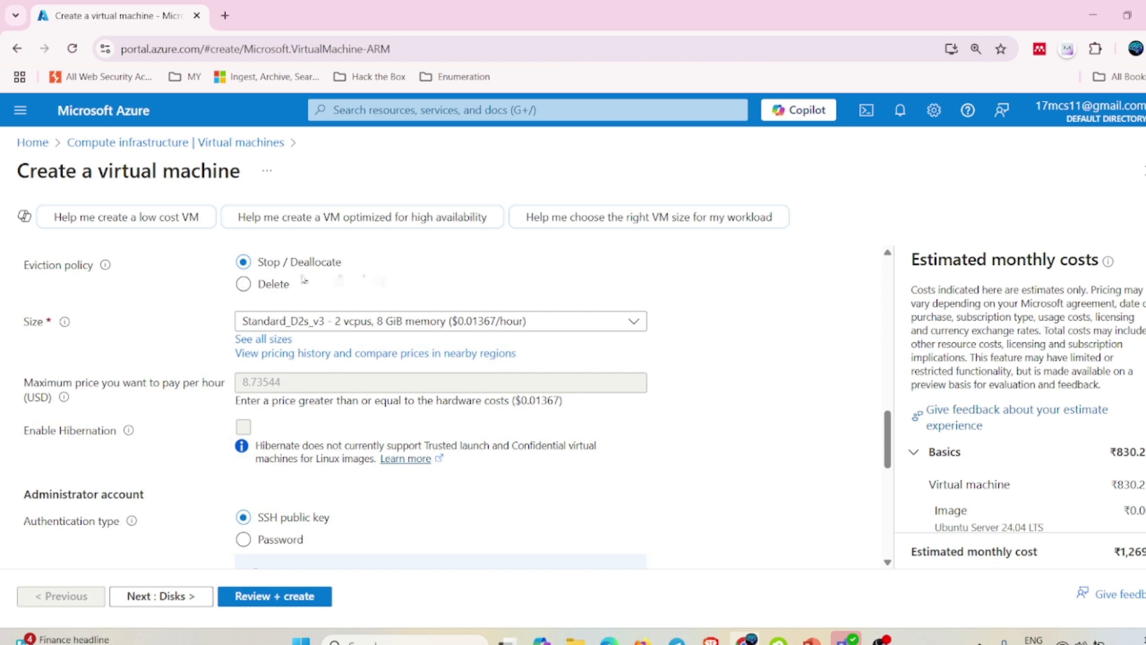
{"action": "left_click", "coordinate": [507, 328]}
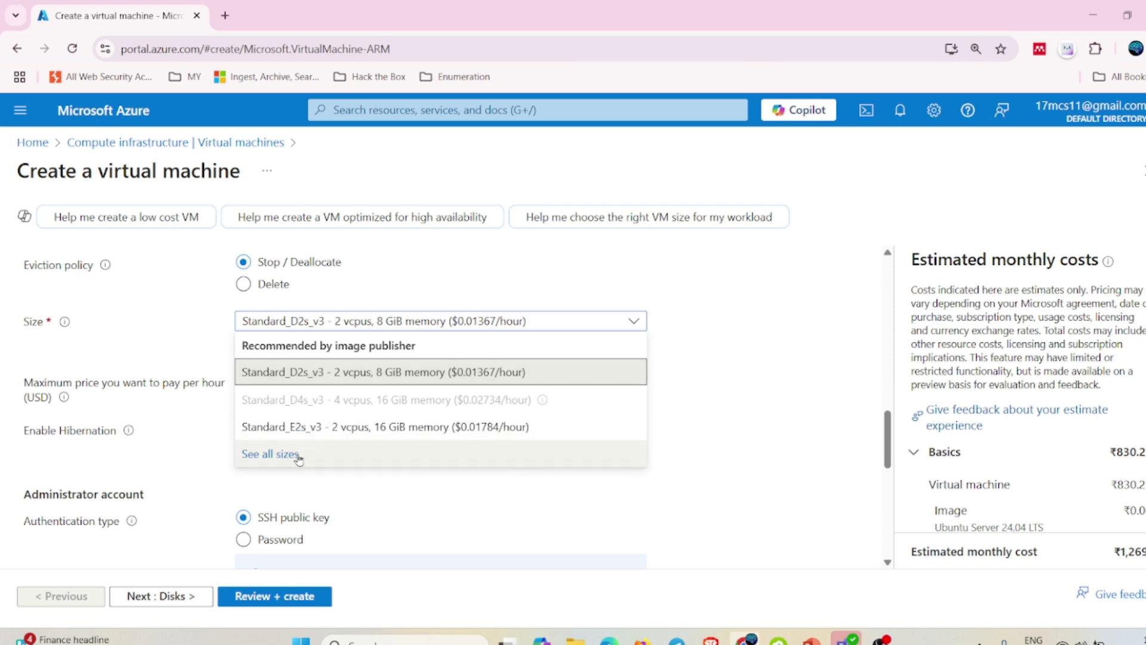
{"action": "left_click", "coordinate": [266, 453]}
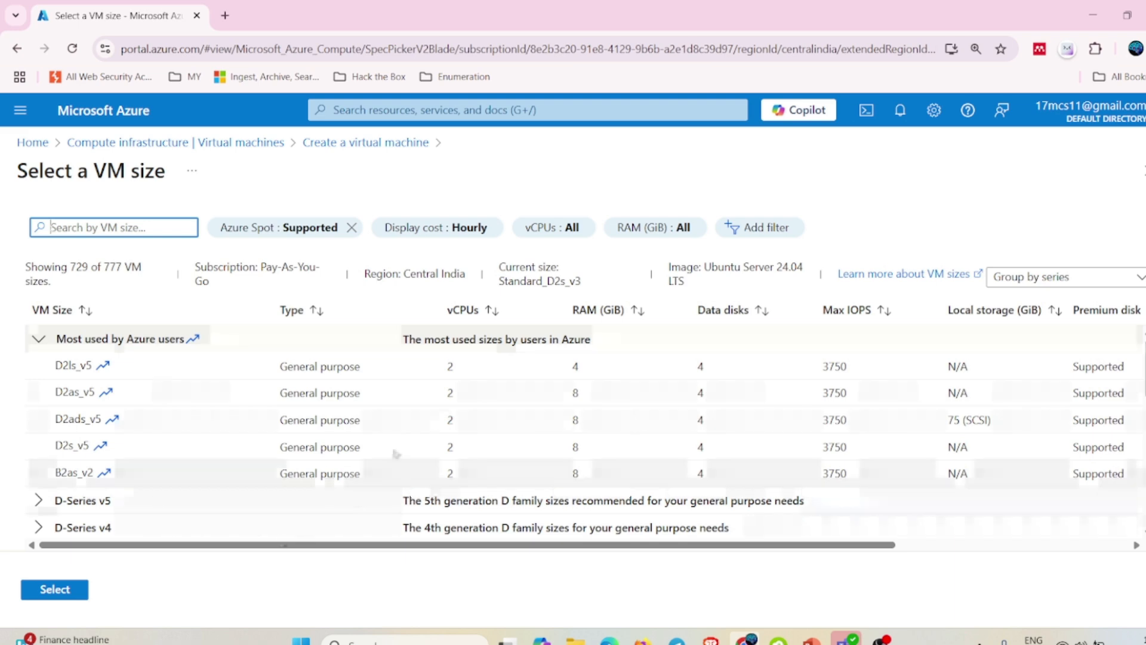
{"action": "scroll", "coordinate": [397, 451], "scroll_direction": "down", "scroll_amount": 5}
{"action": "scroll", "coordinate": [397, 451], "scroll_direction": "up", "scroll_amount": 5}
{"action": "scroll", "coordinate": [398, 451], "scroll_direction": "up", "scroll_amount": 1}
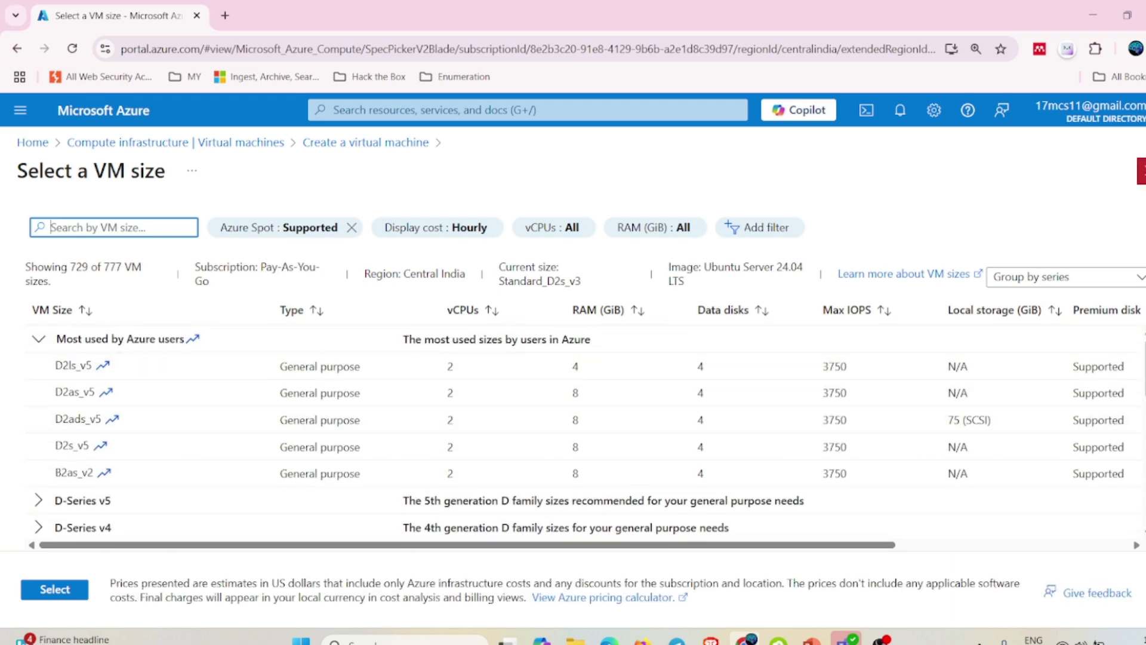
{"action": "left_click", "coordinate": [1143, 171]}
{"action": "left_click", "coordinate": [453, 323]}
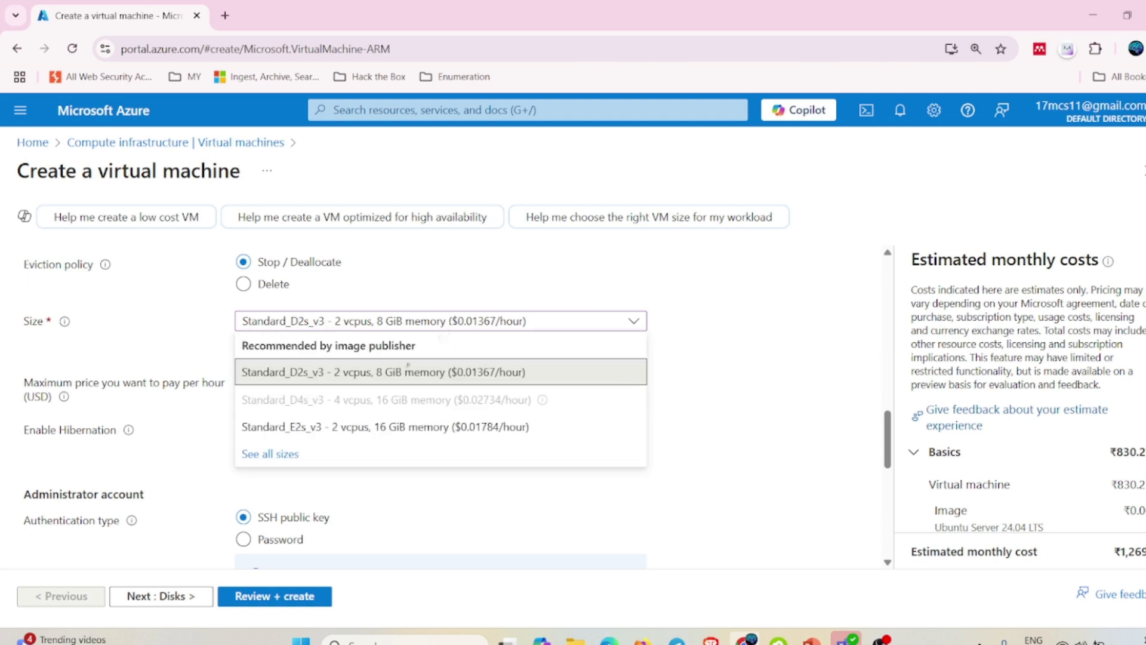
{"action": "left_click", "coordinate": [686, 358]}
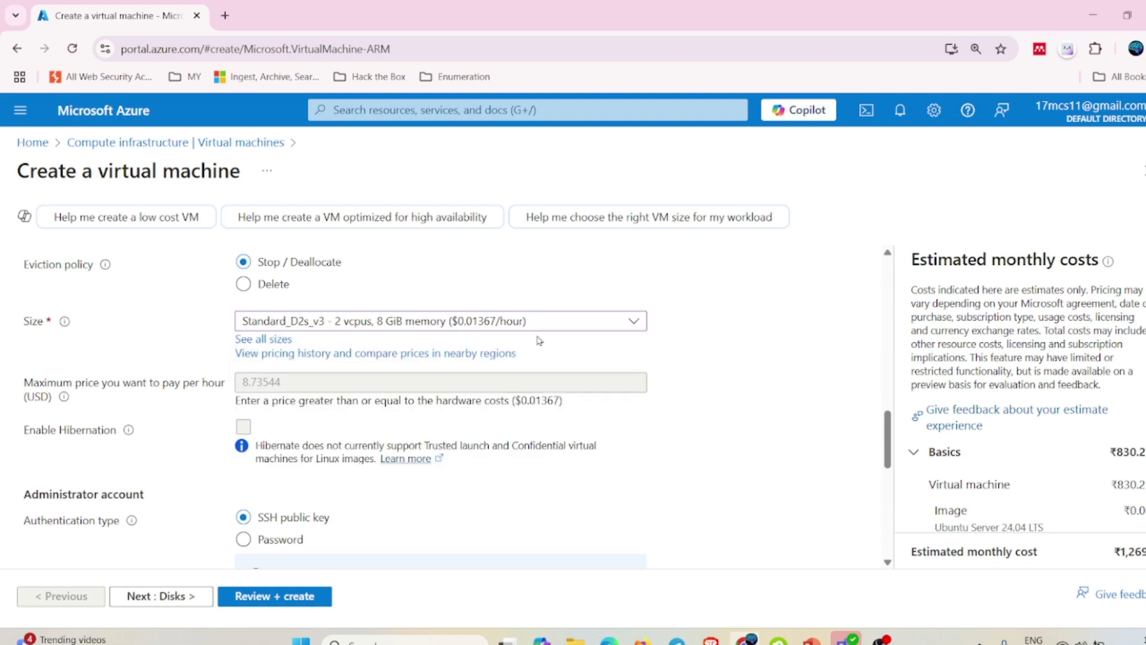
{"action": "scroll", "coordinate": [239, 362], "scroll_direction": "down", "scroll_amount": 3}
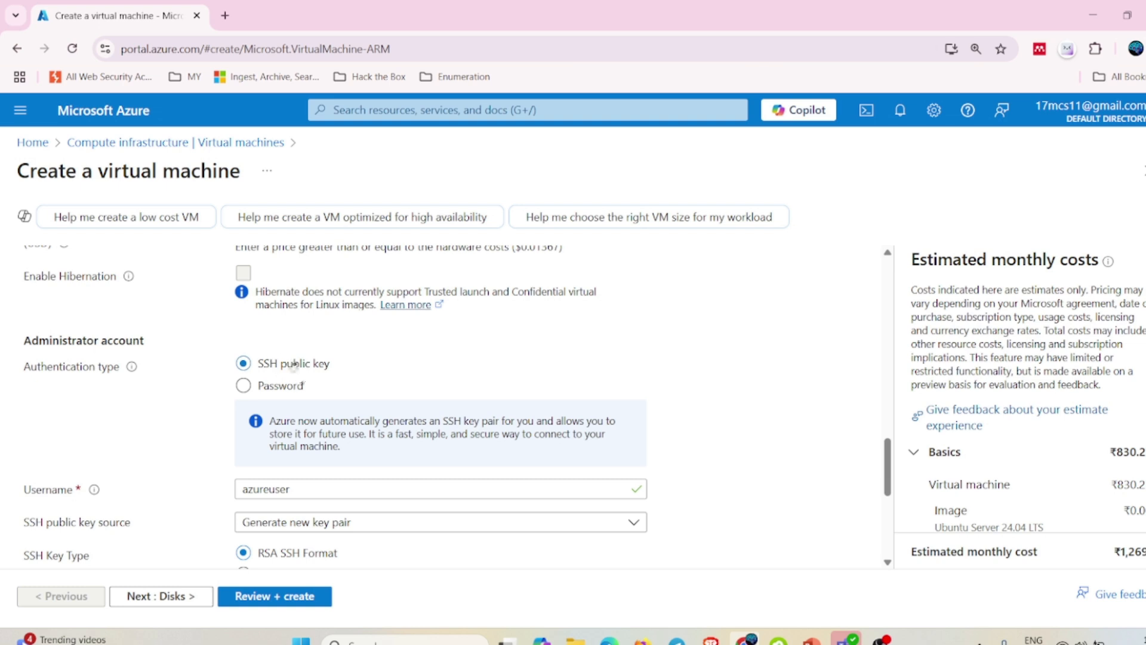
Use password authentication with administrator username VirtualMachineProd01.
{"action": "left_click", "coordinate": [243, 385]}
{"action": "left_click", "coordinate": [443, 425]}
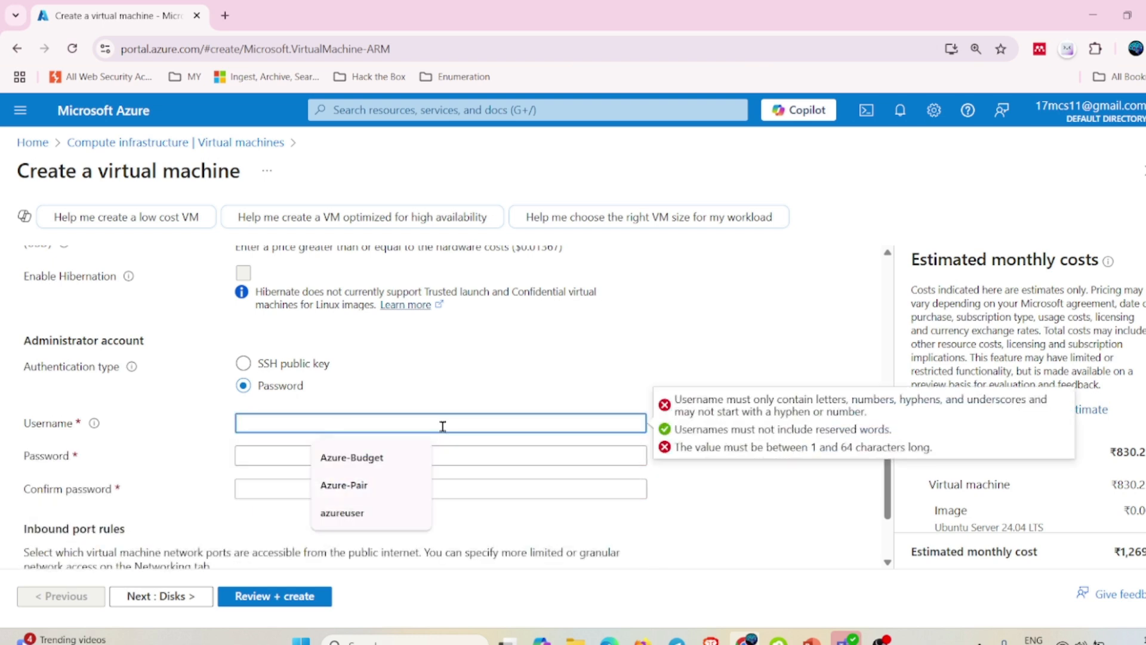
{"action": "type", "text": "VirtualMachineProd01"}
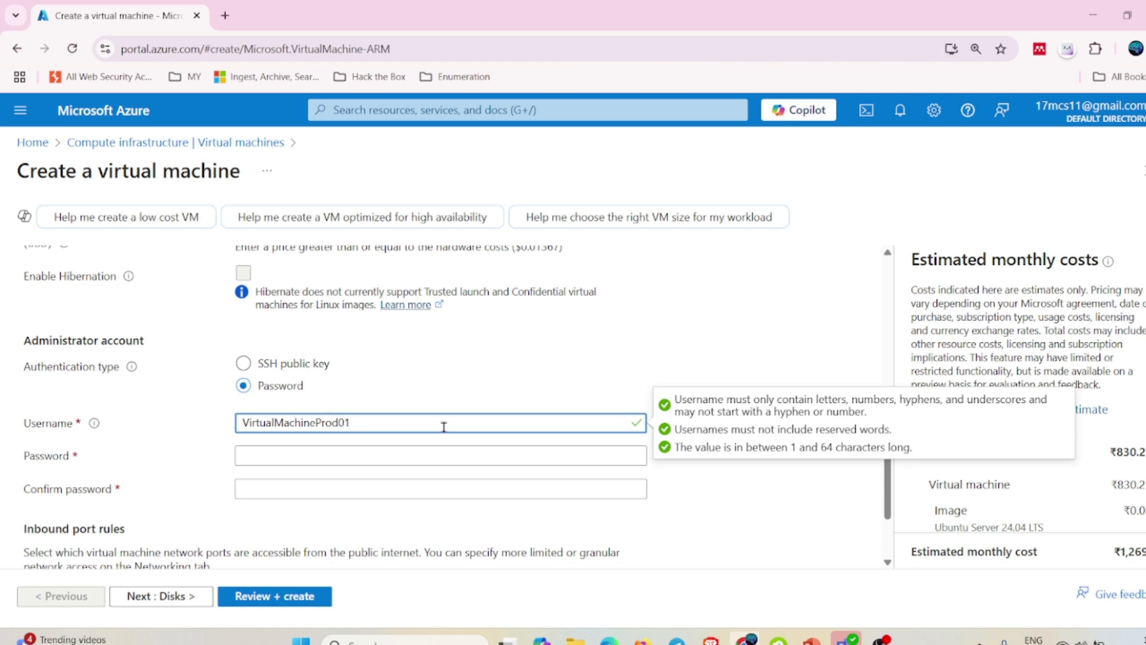
Copy the username into a new browser tab, then return to the VM form.
{"action": "left_click_drag", "start_coordinate": [417, 423], "coordinate": [236, 422]}
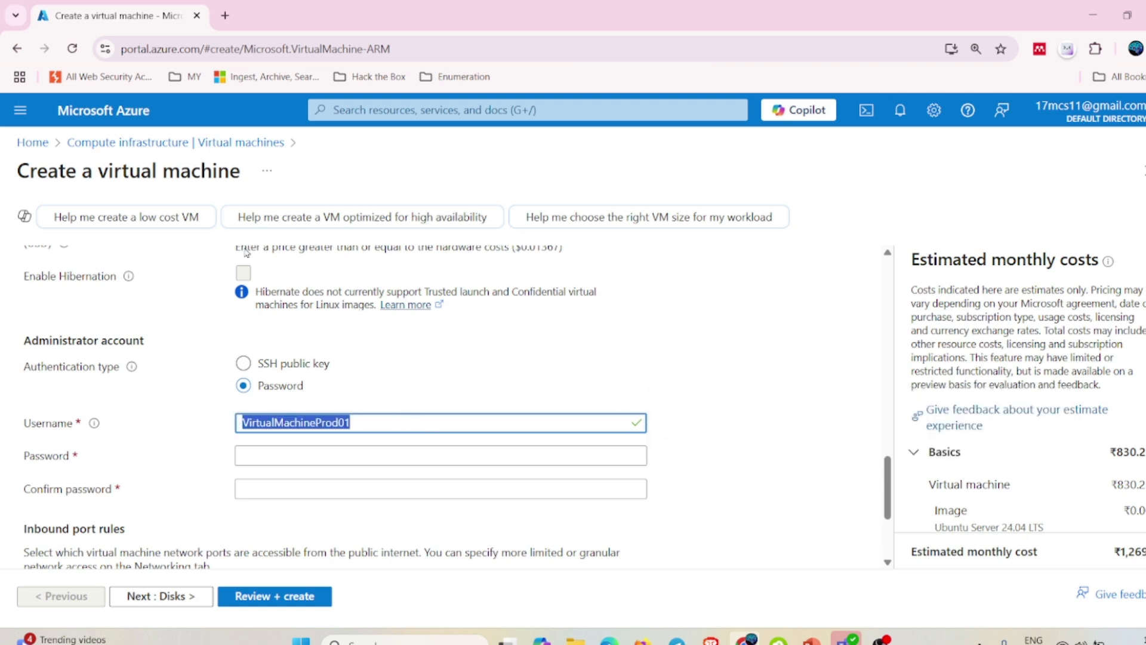
{"action": "key", "text": "ctrl+c"}
{"action": "left_click", "coordinate": [225, 15]}
{"action": "key", "text": "ctrl+v"}
{"action": "left_click", "coordinate": [113, 15]}
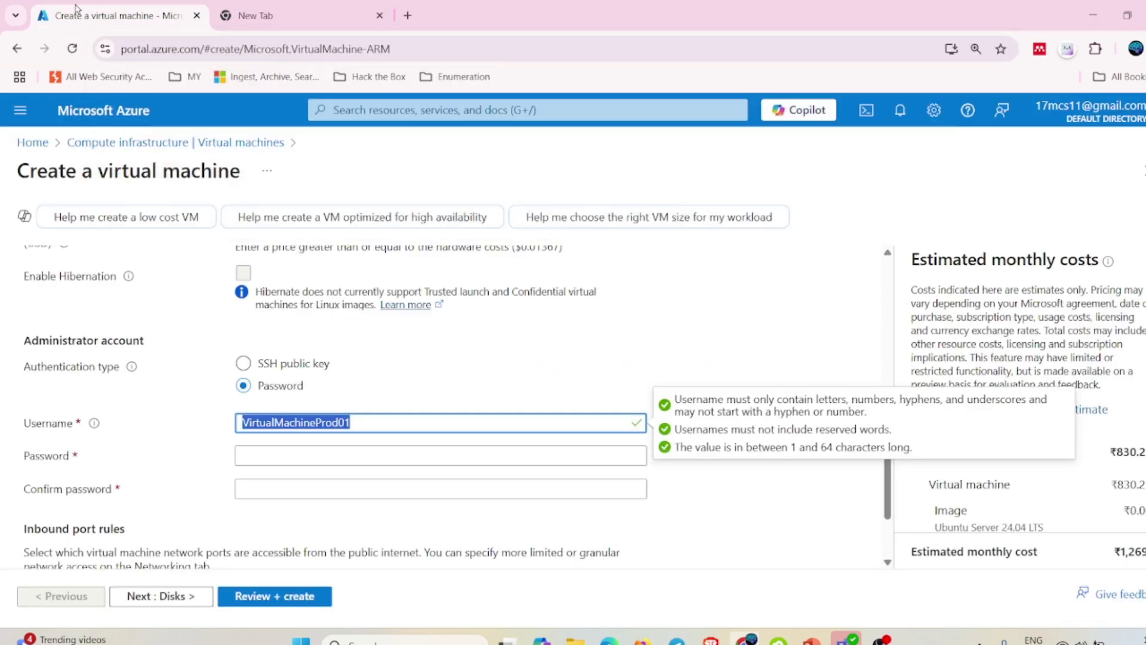
Enter an administrator password and its confirmation.
{"action": "left_click", "coordinate": [333, 458]}
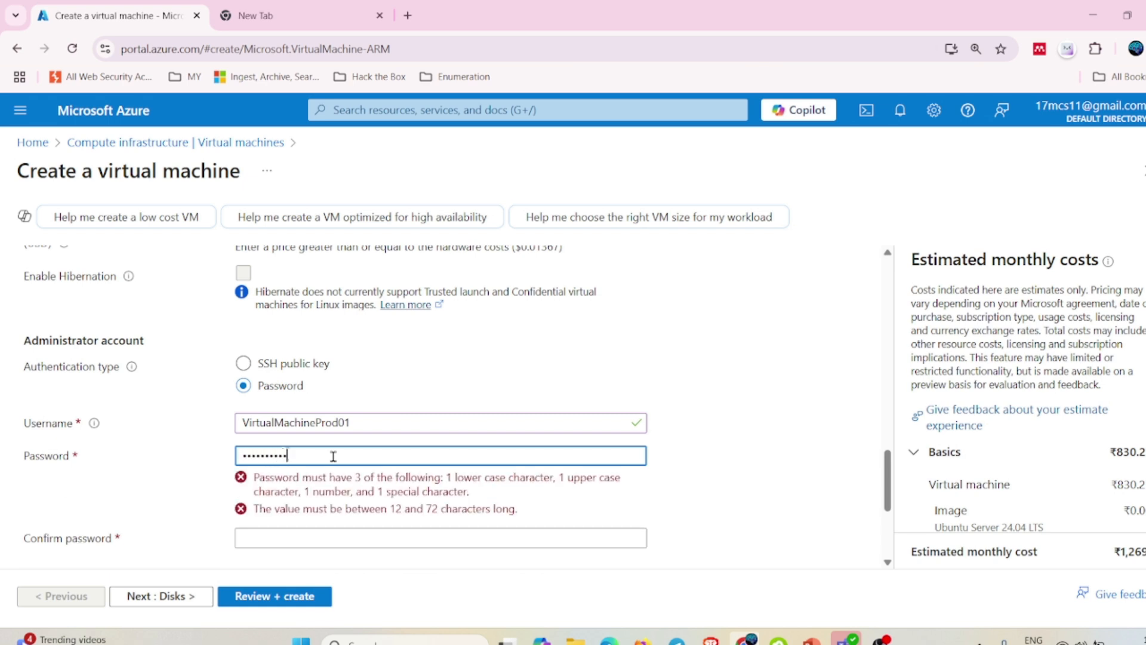
{"action": "key", "text": "Tab"}
{"action": "type", "text": "P••••••"}
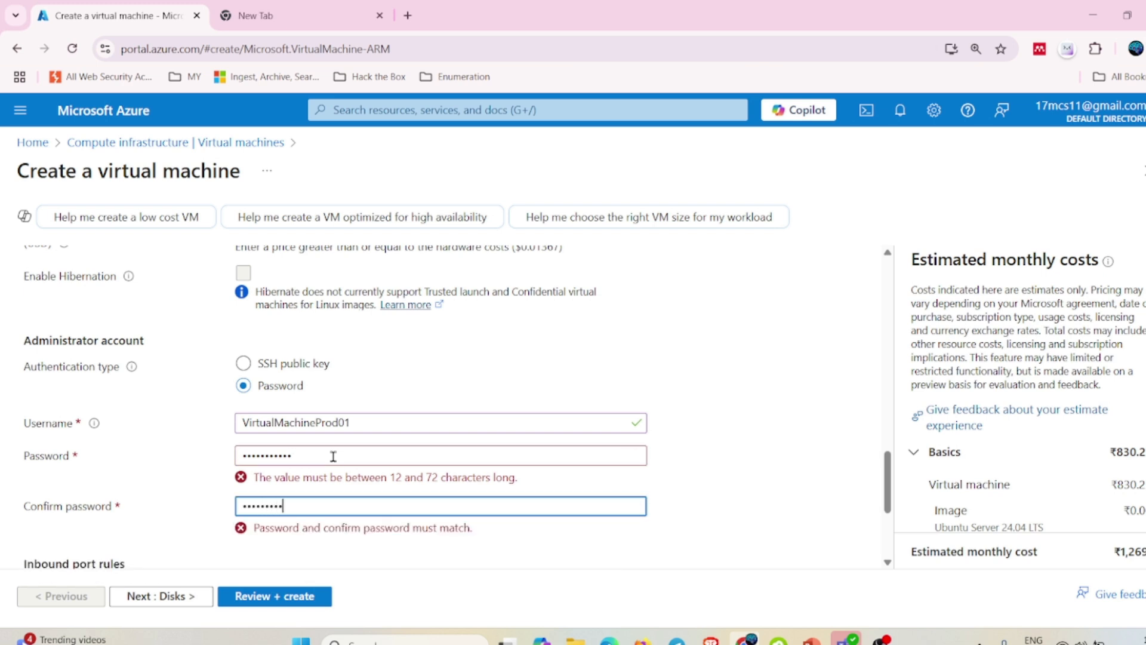
{"action": "type", "text": "•••••"}
Retype the administrator password and its confirmation until the password is accepted.
{"action": "left_click", "coordinate": [333, 456]}
{"action": "left_click_drag", "start_coordinate": [333, 456], "coordinate": [184, 458]}
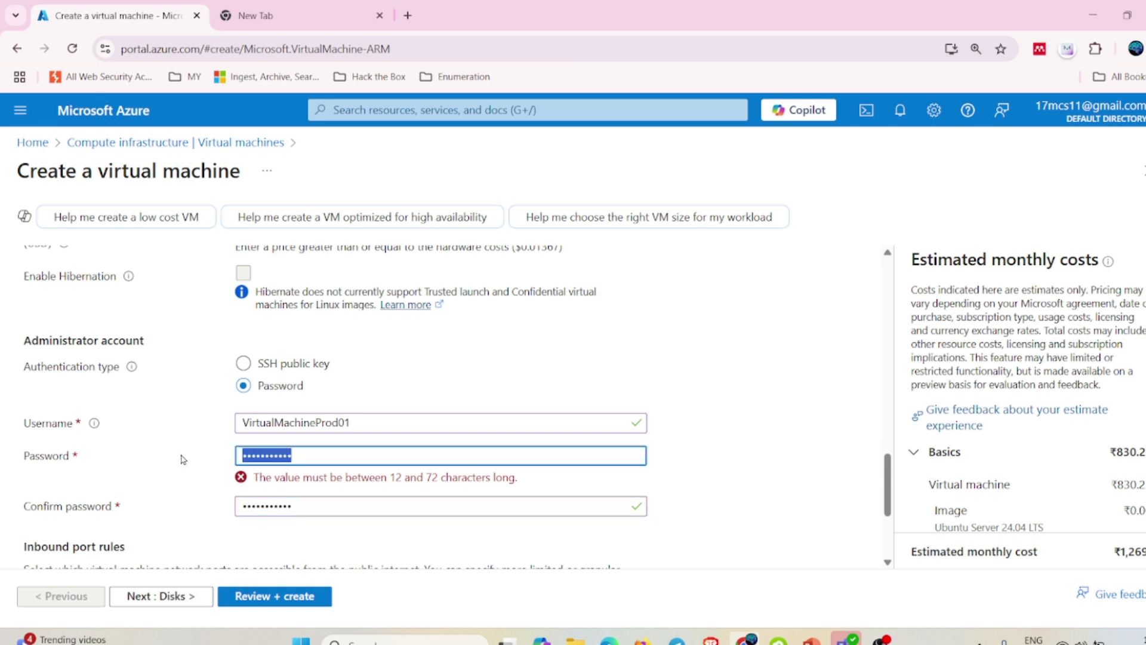
{"action": "type", "text": "••••••••••"}
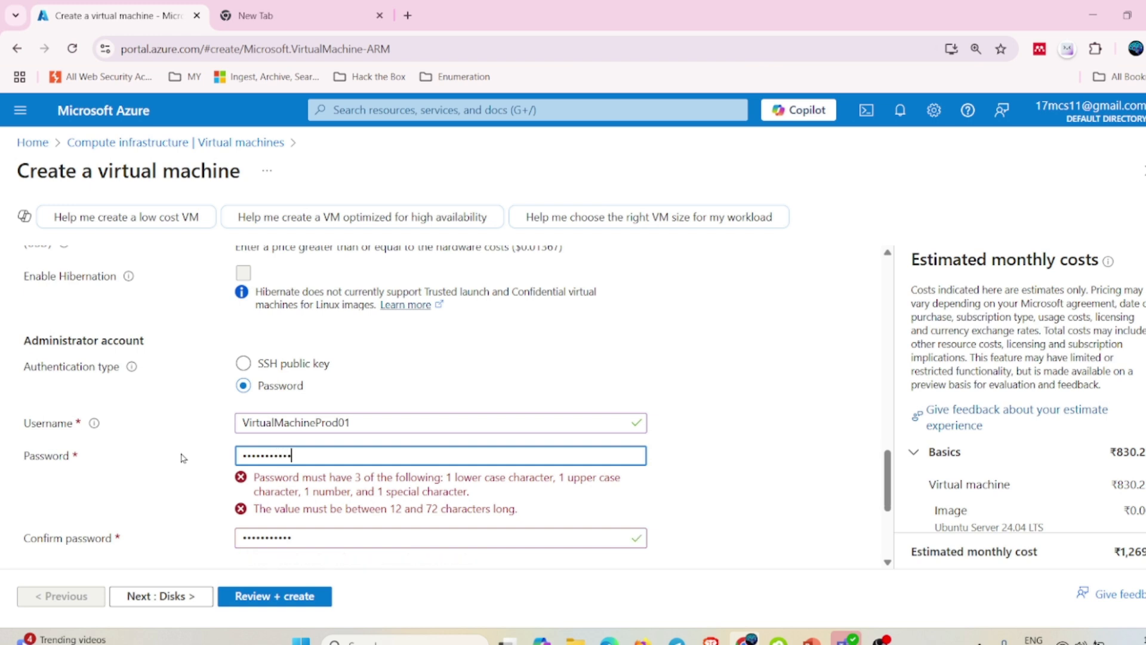
{"action": "type", "text": "•"}
{"action": "left_click_drag", "start_coordinate": [344, 457], "coordinate": [172, 434]}
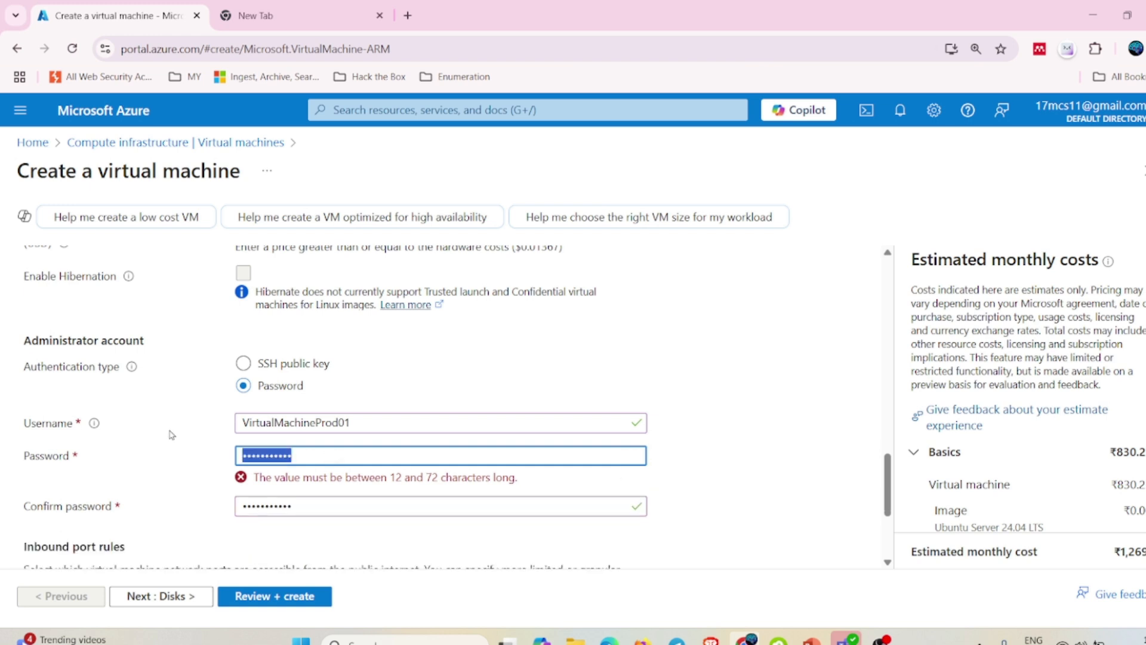
{"action": "type", "text": "••••••••"}
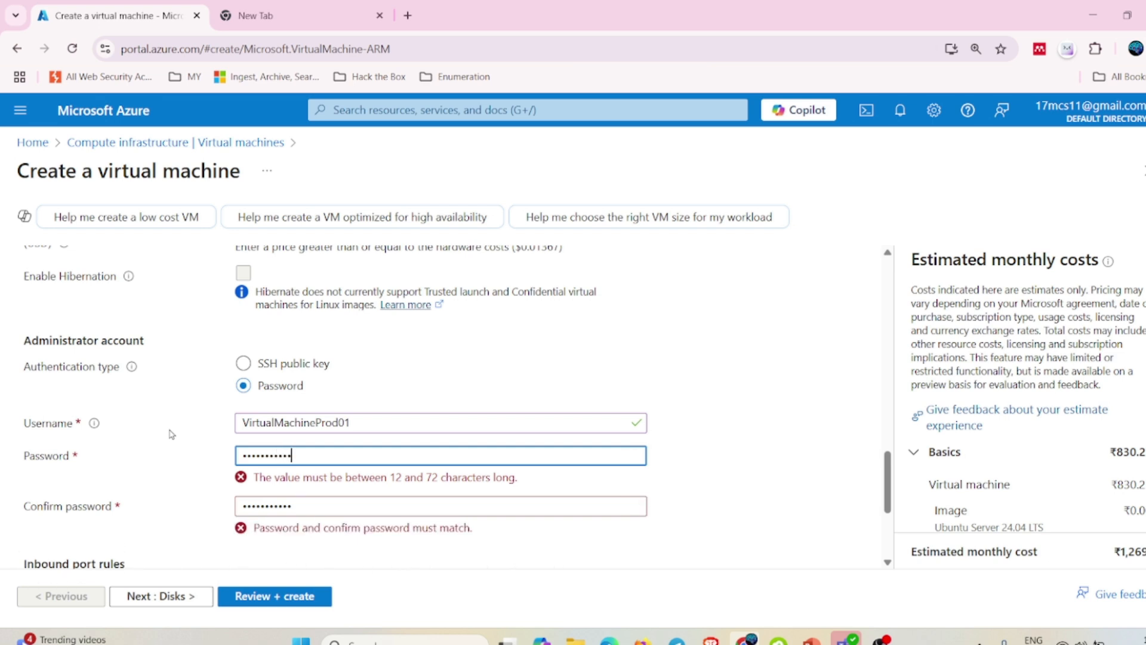
{"action": "type", "text": "•"}
{"action": "key", "text": "Tab"}
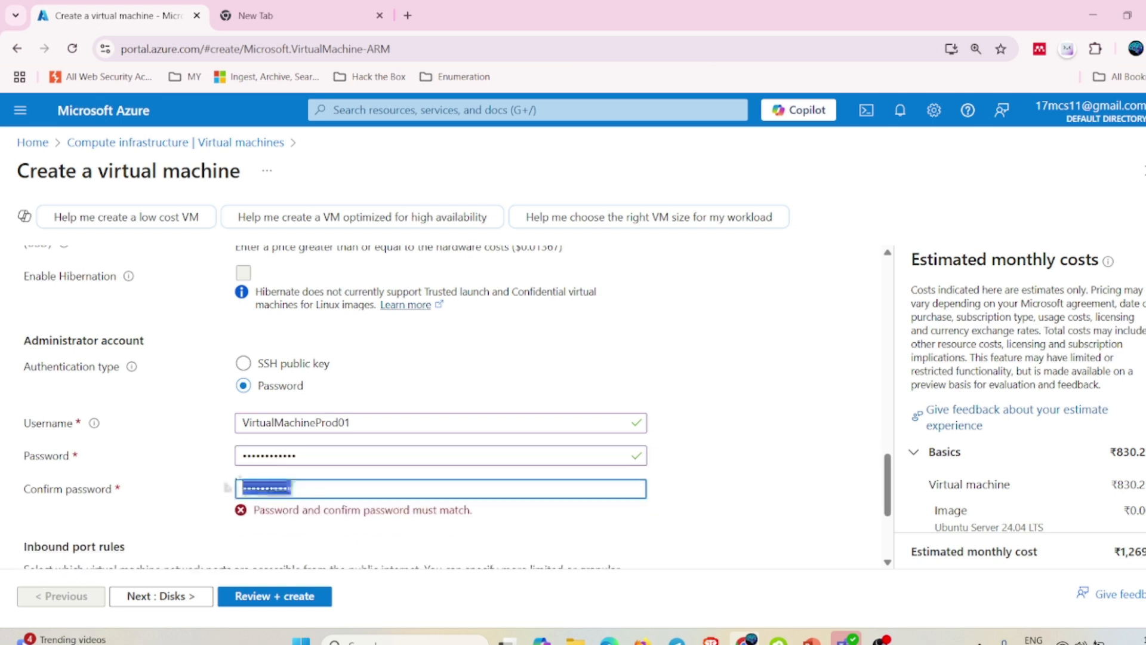
{"action": "type", "text": "•••"}
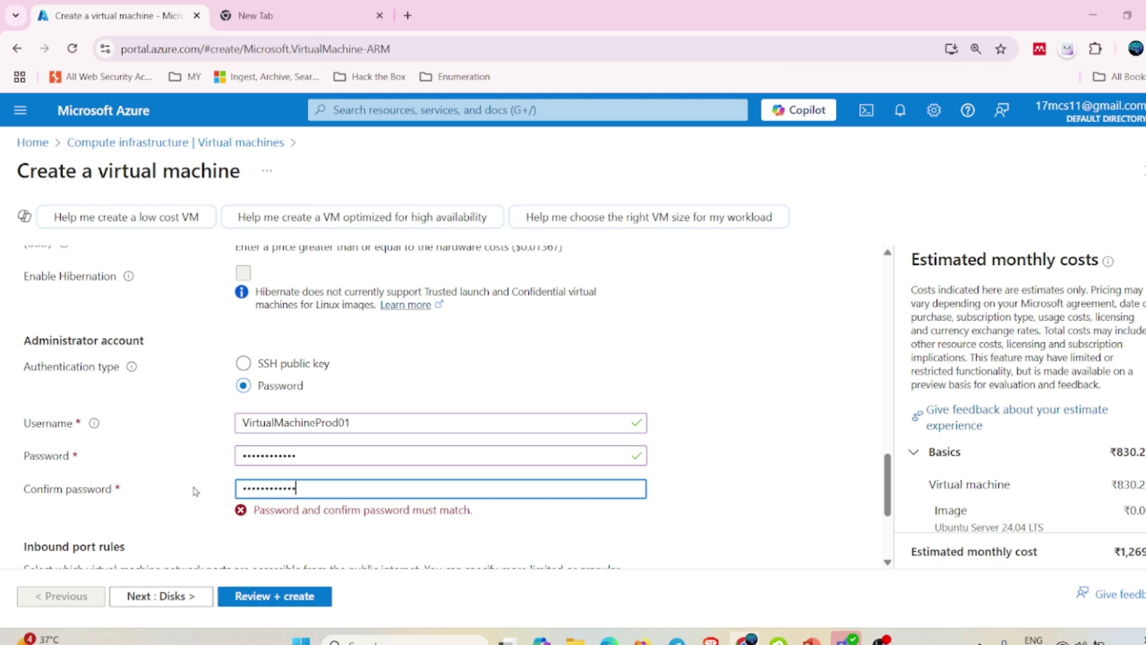
Keep SSH (22) inbound access and advance to the Disks tab.
{"action": "scroll", "coordinate": [769, 361], "scroll_direction": "down", "scroll_amount": 3}
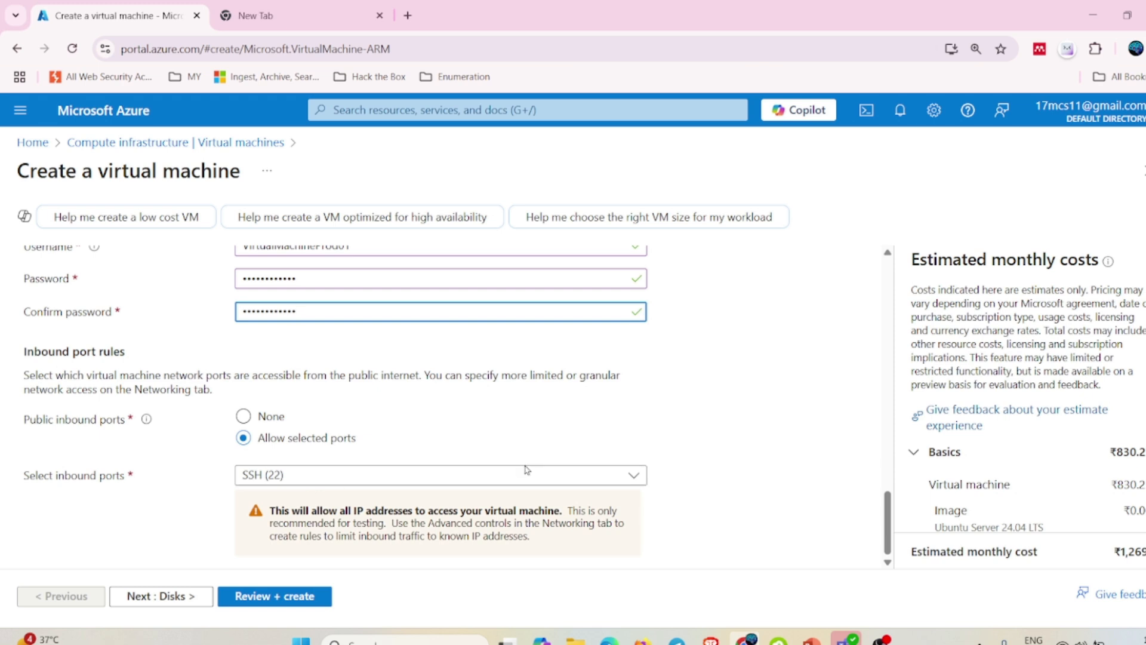
{"action": "left_click", "coordinate": [163, 595]}
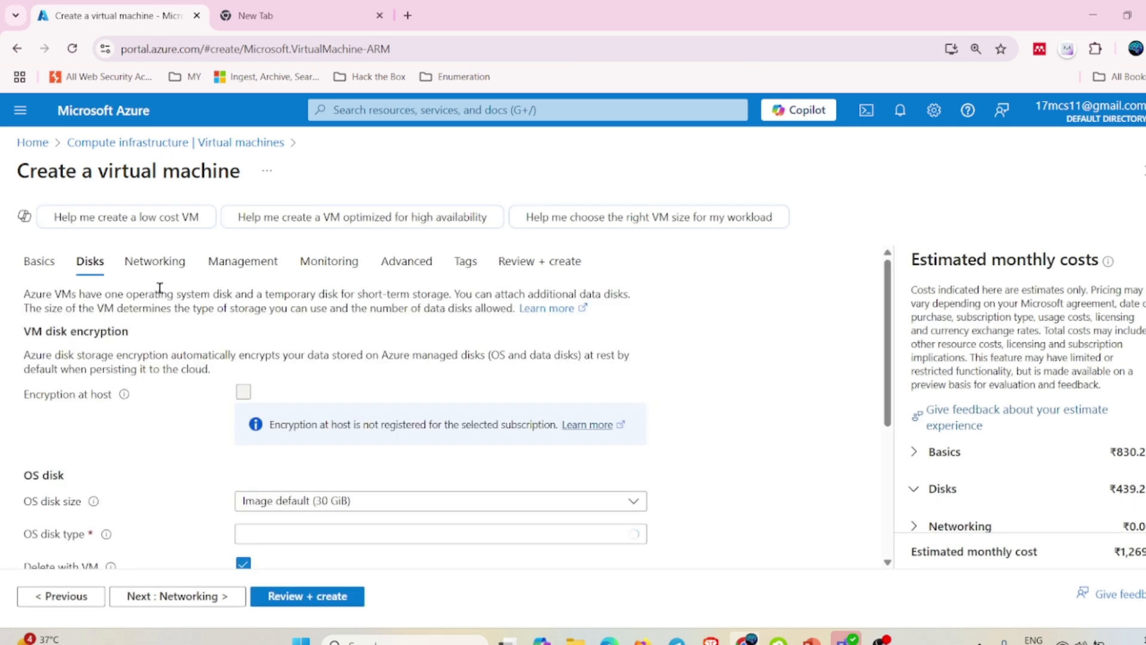
Keep the OS disk size at the 30 GiB image default.
{"action": "scroll", "coordinate": [358, 359], "scroll_direction": "down", "scroll_amount": 2}
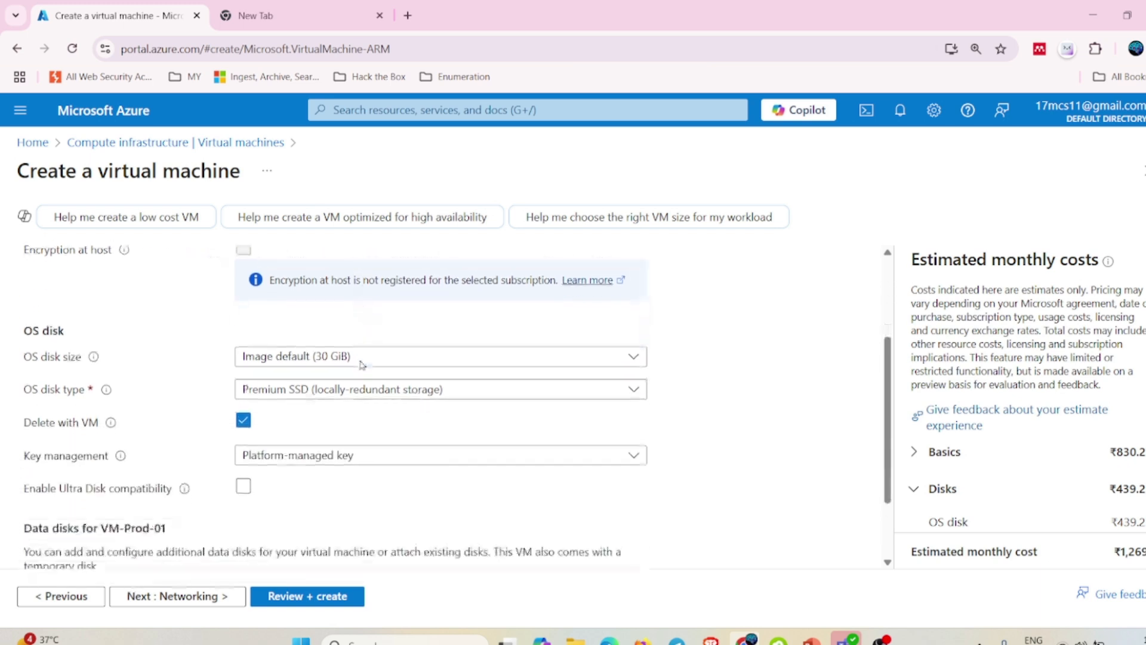
{"action": "scroll", "coordinate": [354, 360], "scroll_direction": "down", "scroll_amount": 1}
{"action": "scroll", "coordinate": [355, 361], "scroll_direction": "up", "scroll_amount": 1}
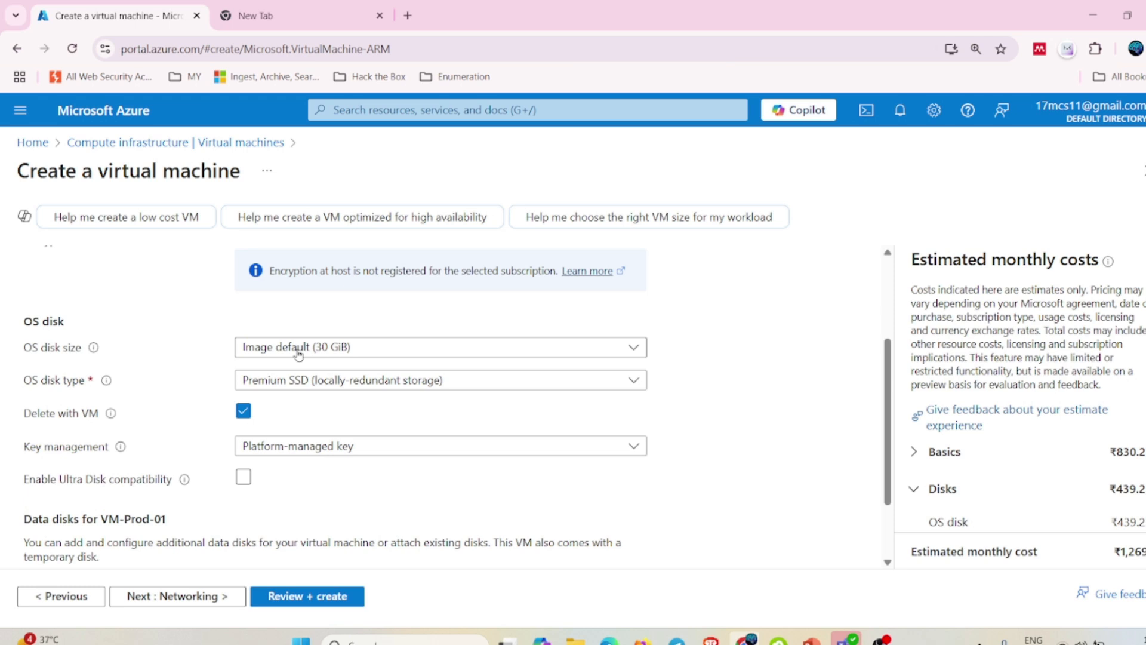
{"action": "left_click", "coordinate": [299, 354]}
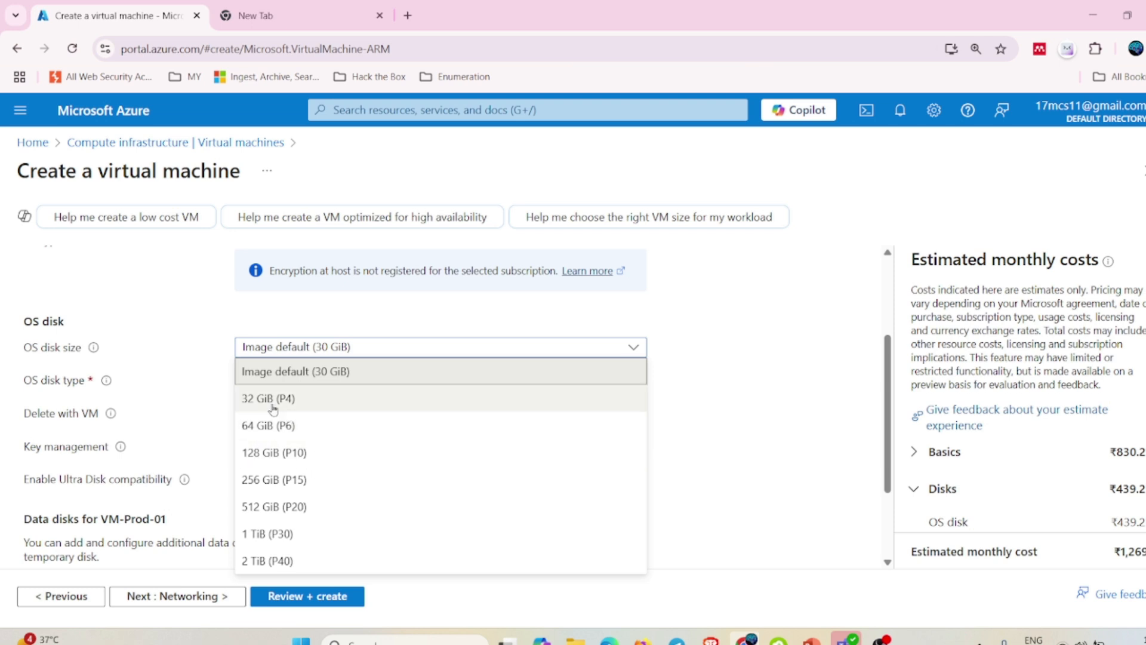
{"action": "left_click", "coordinate": [730, 332]}
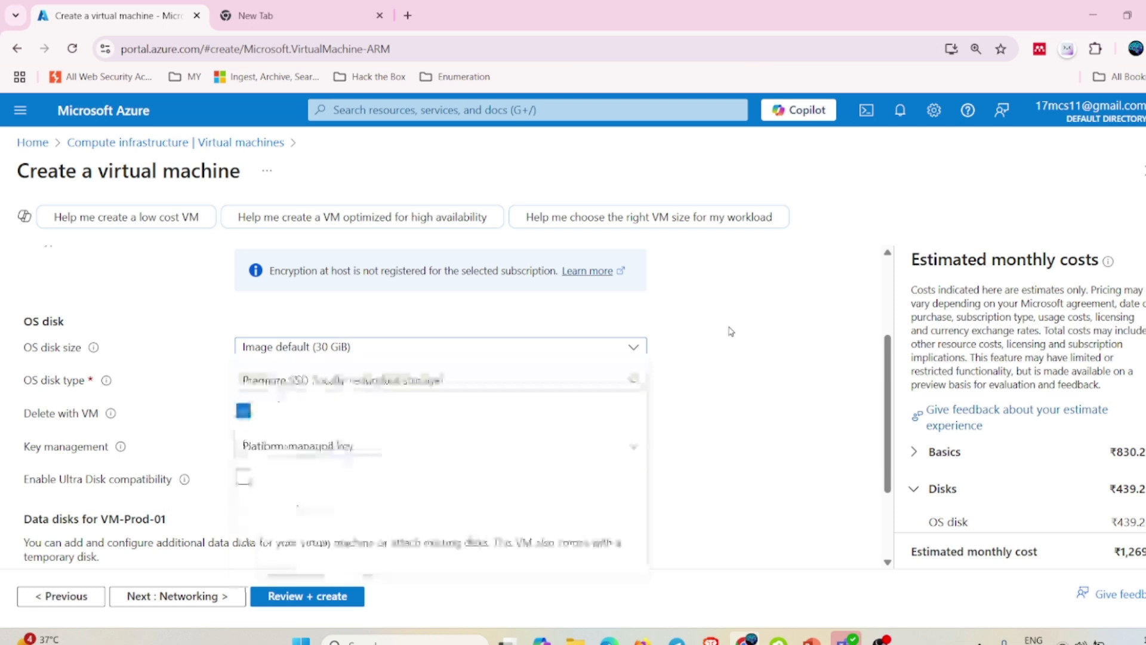
Set the OS disk type to Standard SSD and continue to Networking.
{"action": "left_click", "coordinate": [318, 385]}
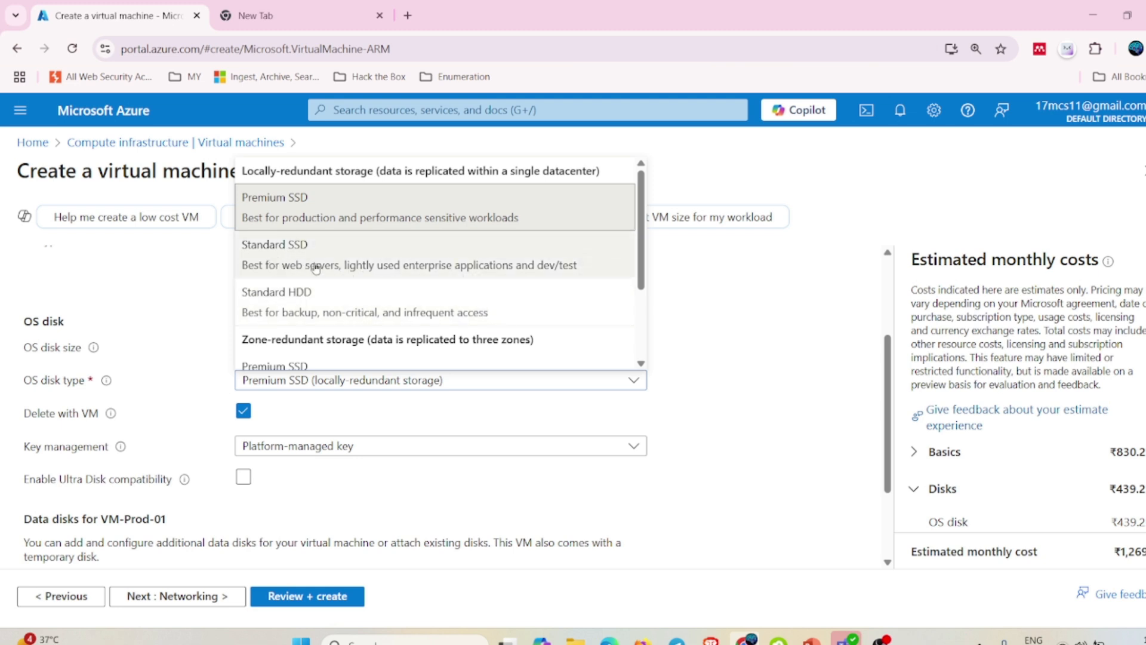
{"action": "left_click", "coordinate": [396, 257]}
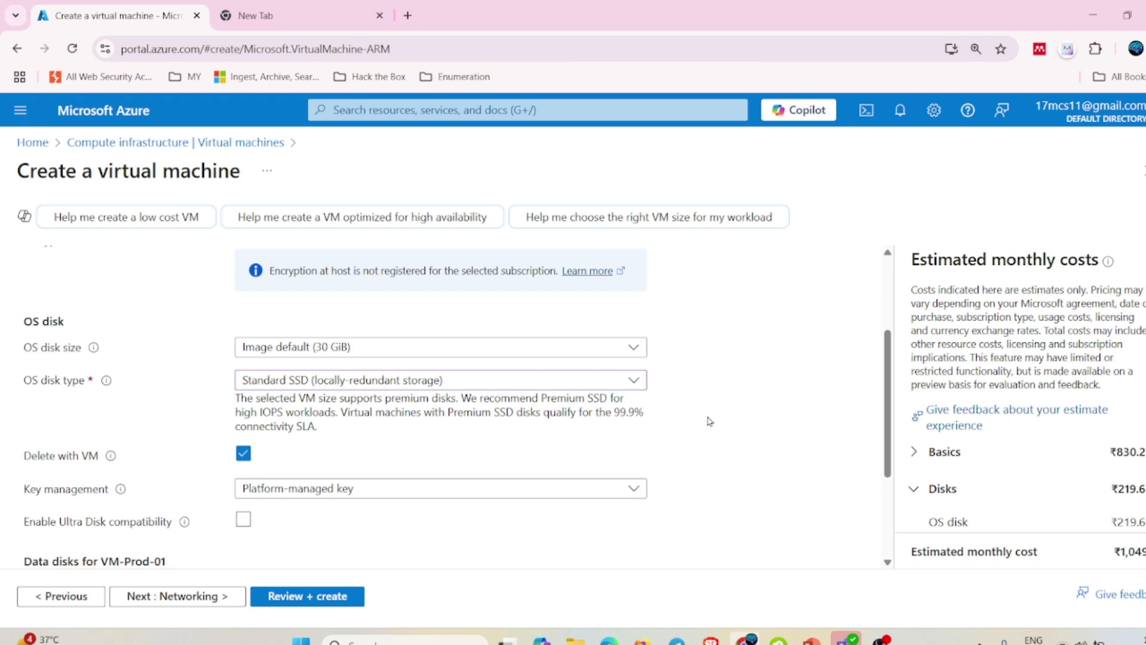
{"action": "scroll", "coordinate": [710, 424], "scroll_direction": "down", "scroll_amount": 1}
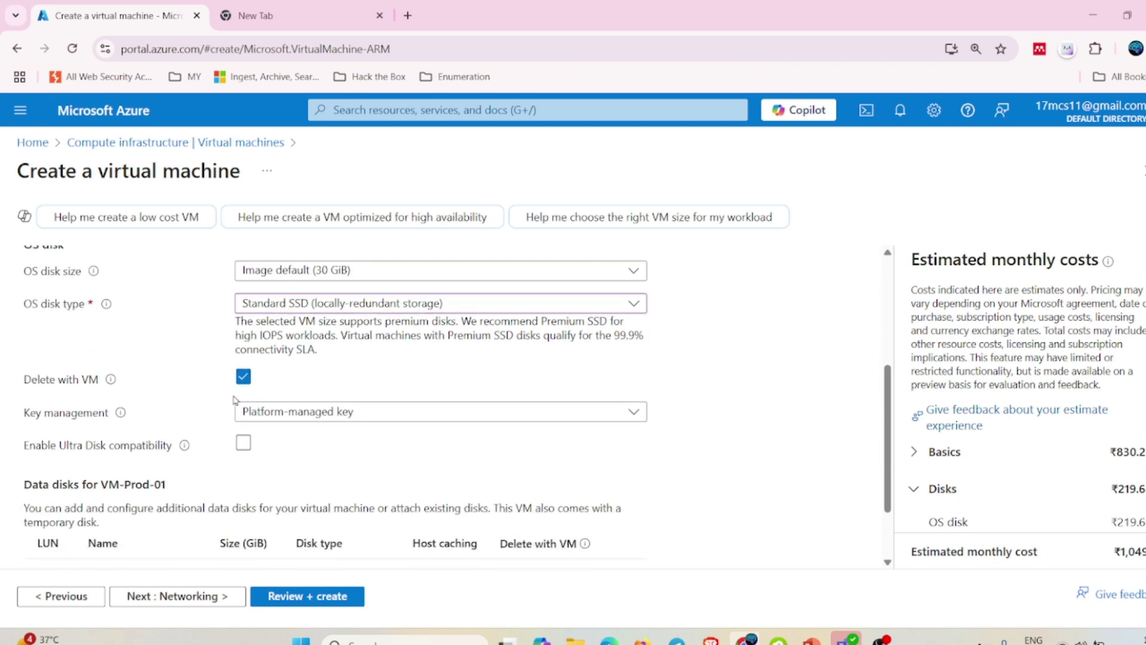
{"action": "scroll", "coordinate": [204, 426], "scroll_direction": "down", "scroll_amount": 1}
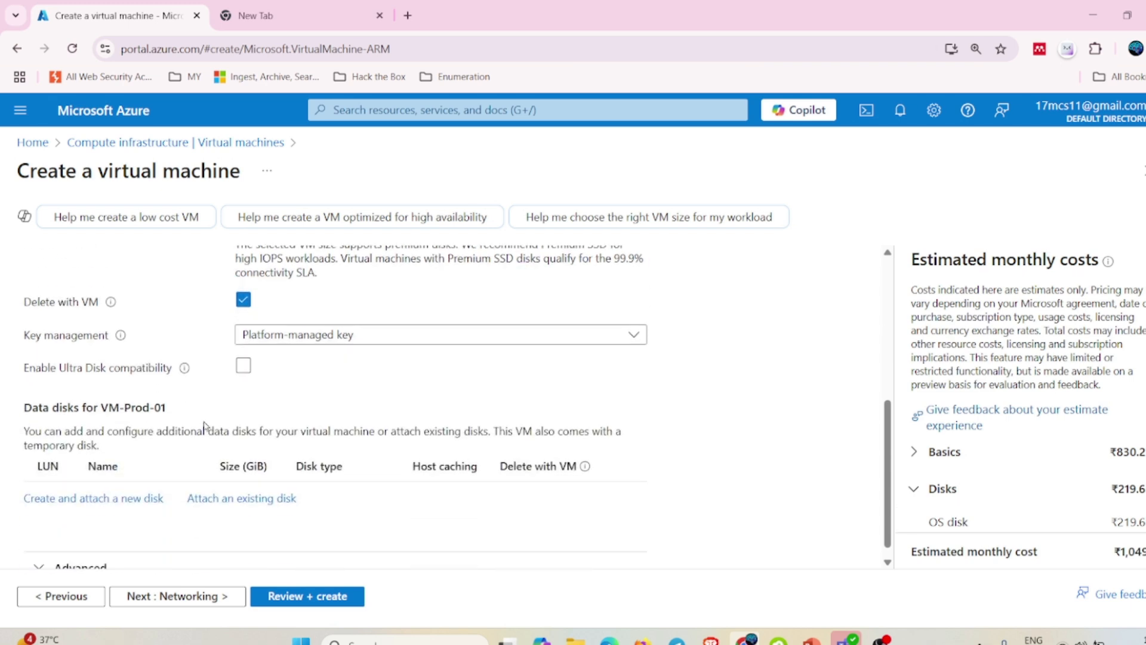
{"action": "scroll", "coordinate": [338, 340], "scroll_direction": "down", "scroll_amount": 1}
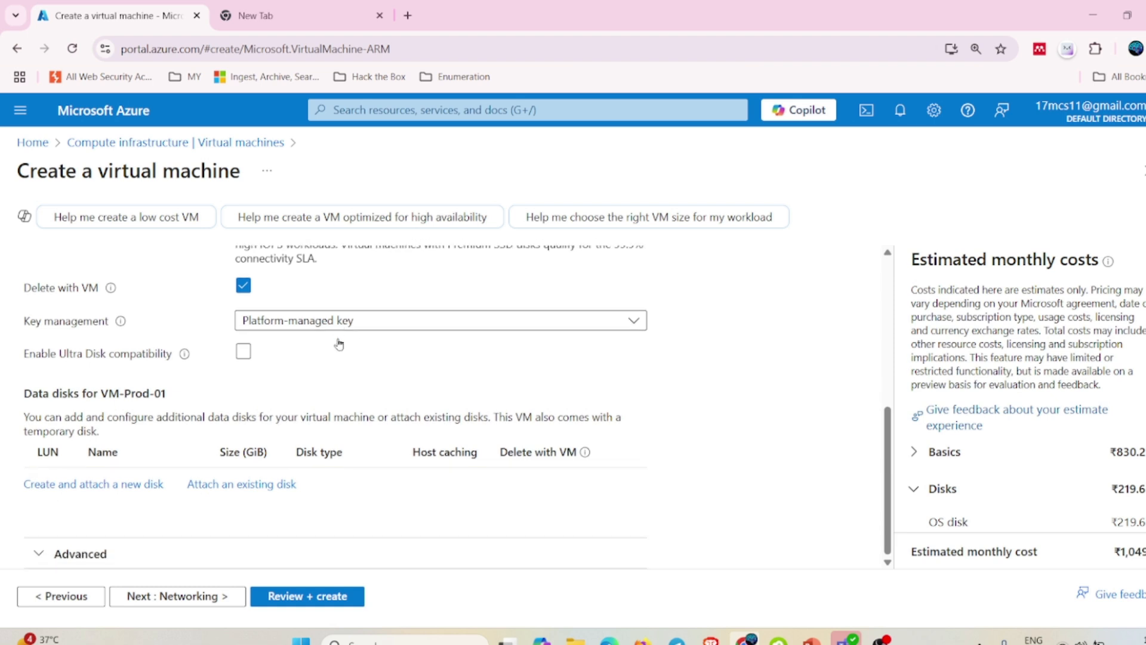
{"action": "left_click", "coordinate": [204, 597]}
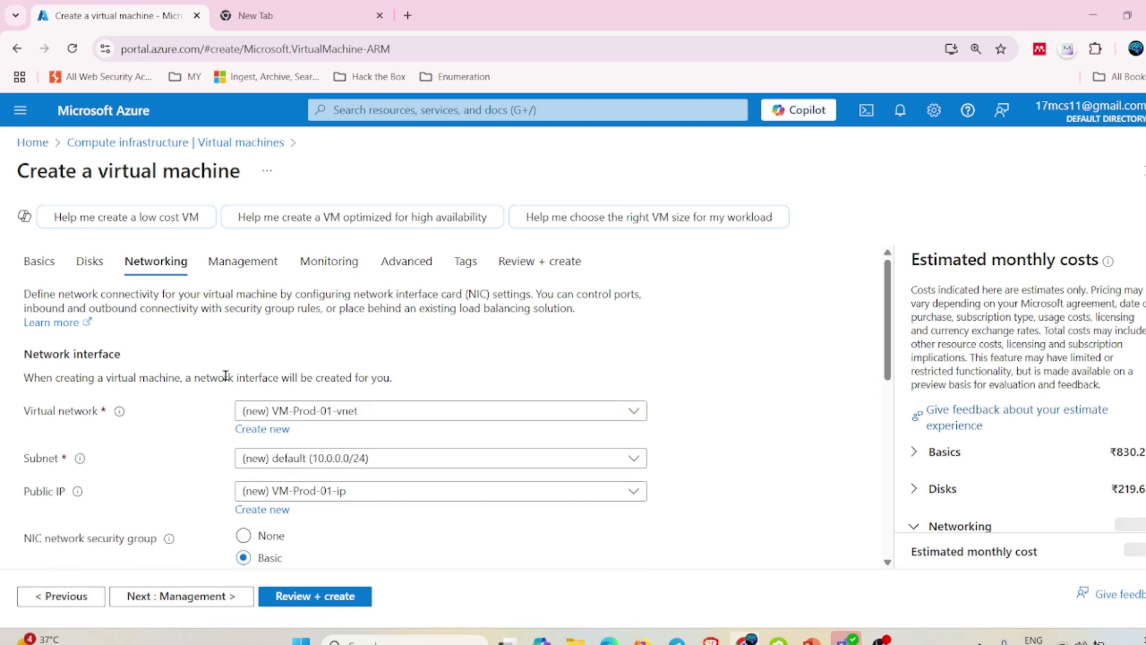
{"action": "scroll", "coordinate": [225, 375], "scroll_direction": "down", "scroll_amount": 1}
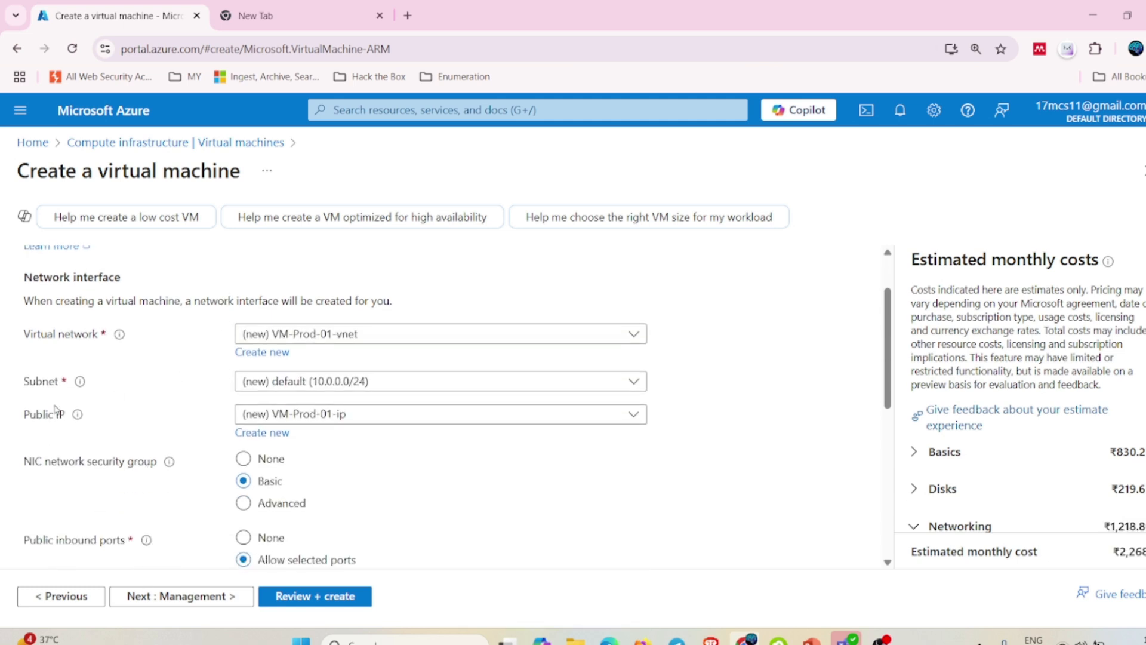
{"action": "left_click", "coordinate": [452, 389]}
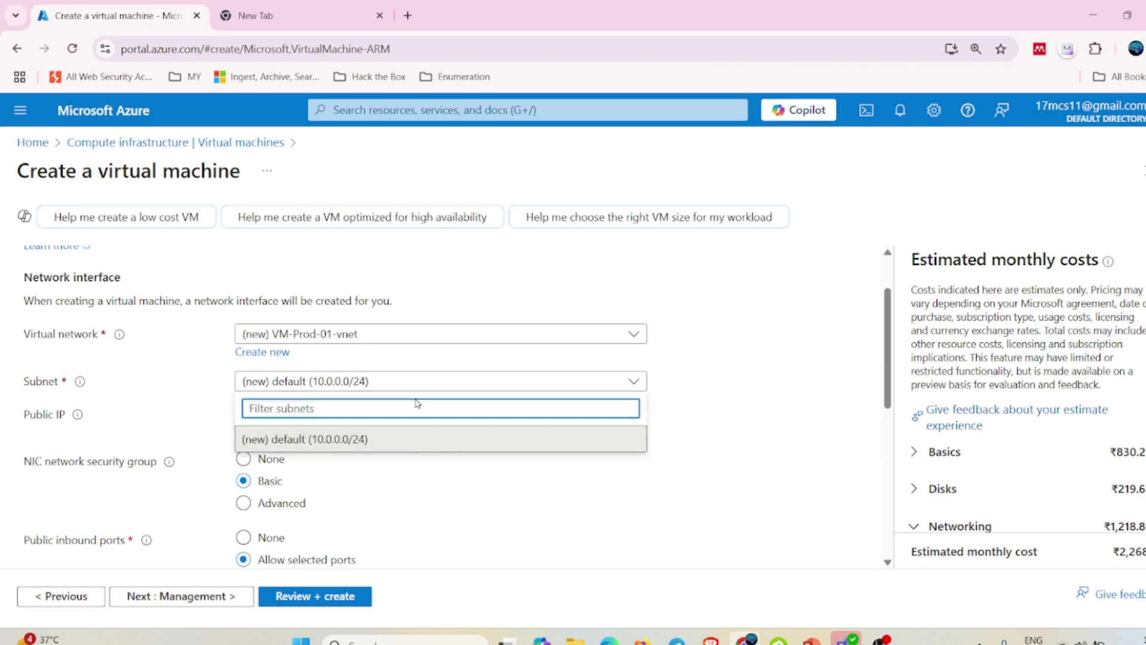
{"action": "left_click", "coordinate": [450, 386]}
{"action": "left_click", "coordinate": [310, 414]}
{"action": "left_click", "coordinate": [312, 416]}
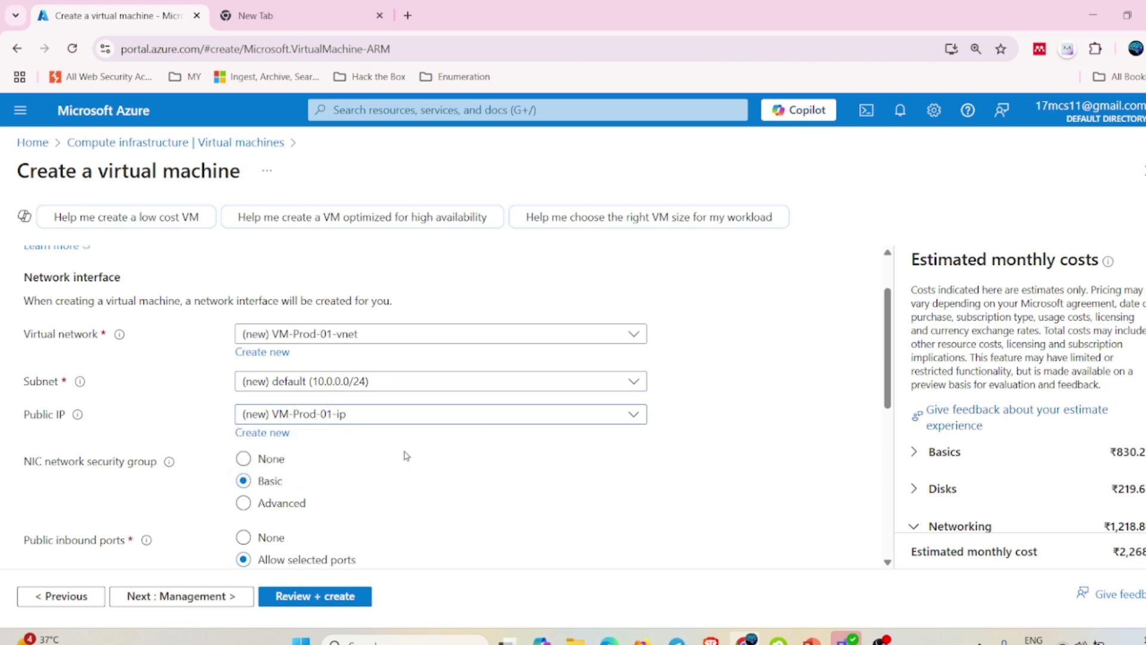
{"action": "scroll", "coordinate": [59, 377], "scroll_direction": "down", "scroll_amount": 3}
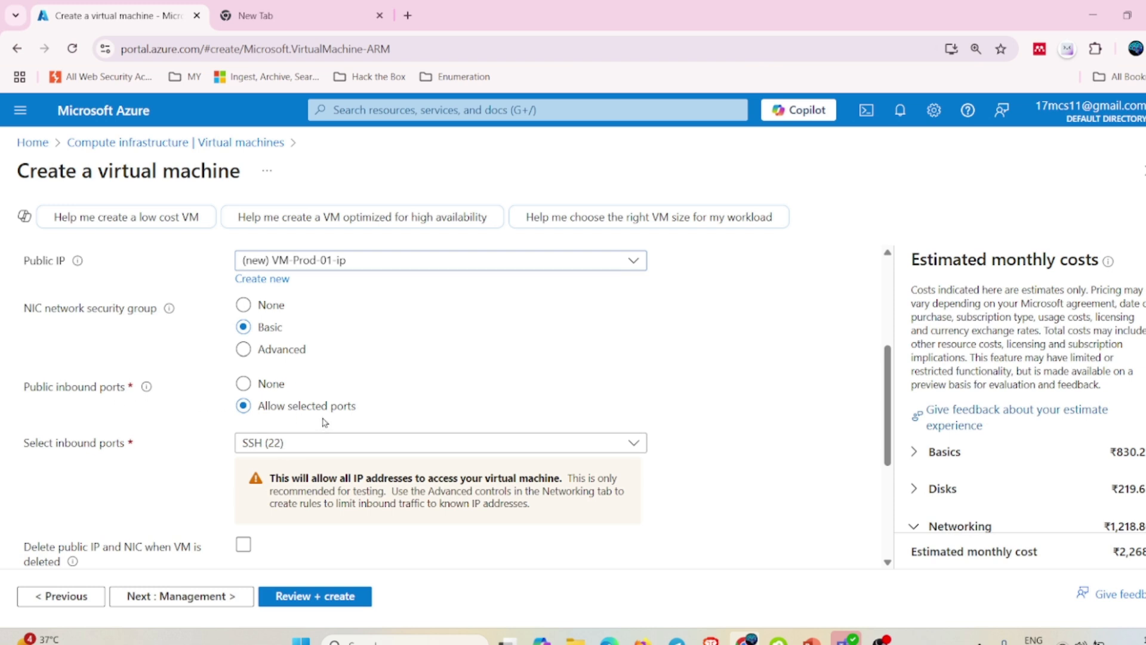
{"action": "scroll", "coordinate": [322, 422], "scroll_direction": "down", "scroll_amount": 3}
{"action": "scroll", "coordinate": [322, 422], "scroll_direction": "down", "scroll_amount": 2}
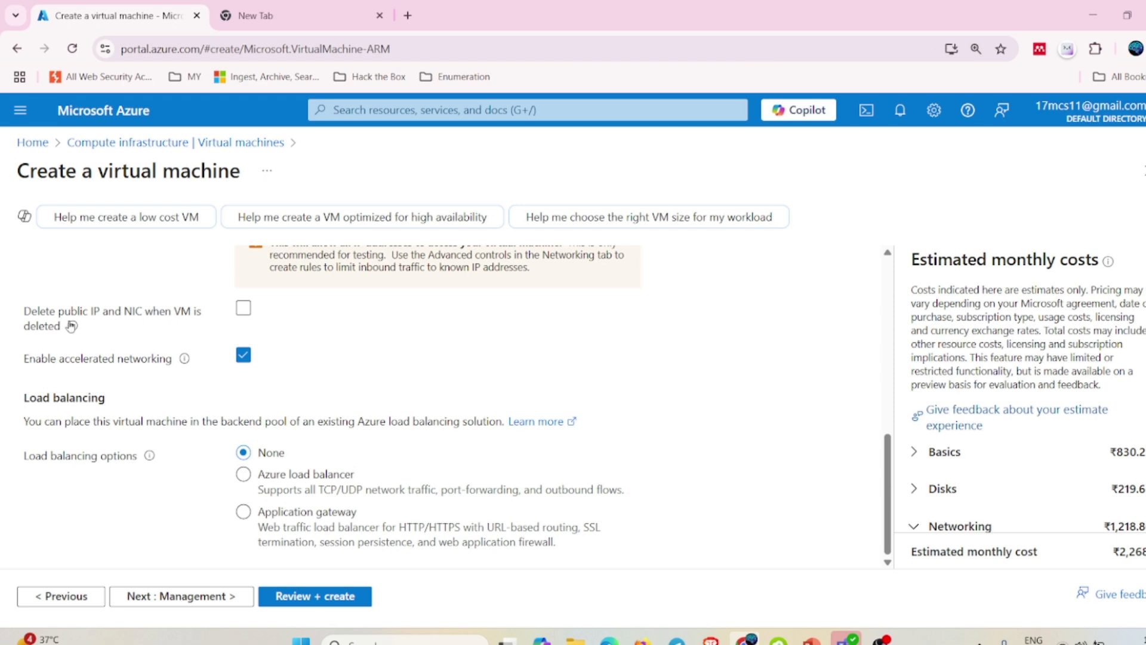
Enable deleting the public IP and NIC when the VM is deleted.
{"action": "left_click", "coordinate": [244, 312]}
{"action": "left_click", "coordinate": [243, 310]}
{"action": "left_click", "coordinate": [245, 310]}
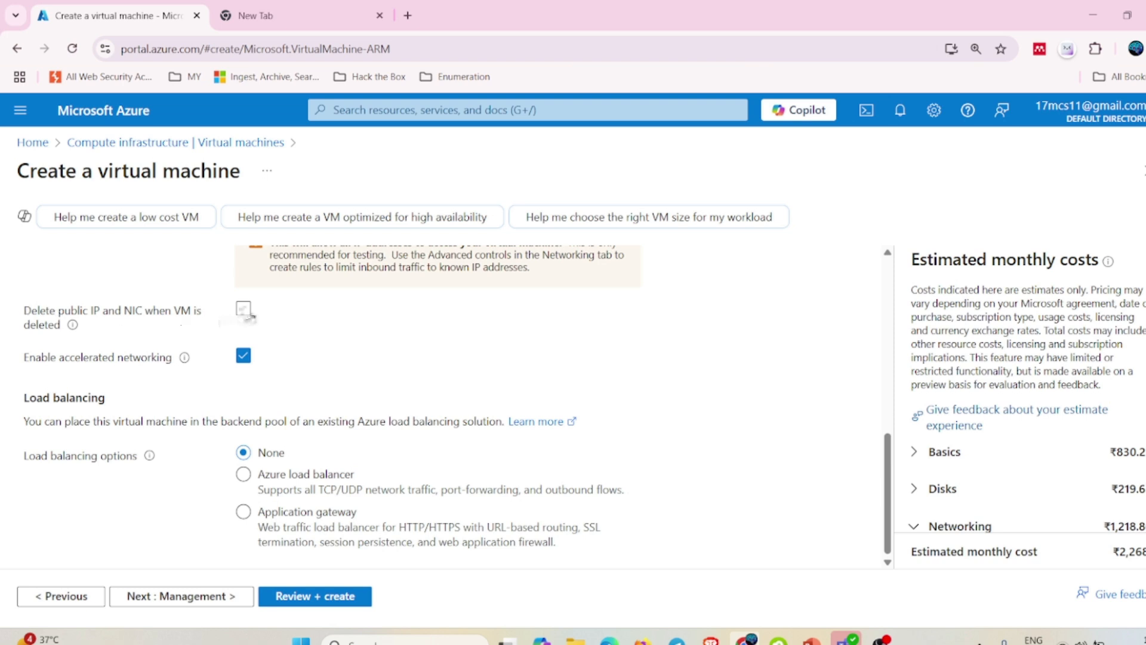
{"action": "left_click", "coordinate": [244, 310]}
{"action": "mouse_move", "coordinate": [149, 456]}
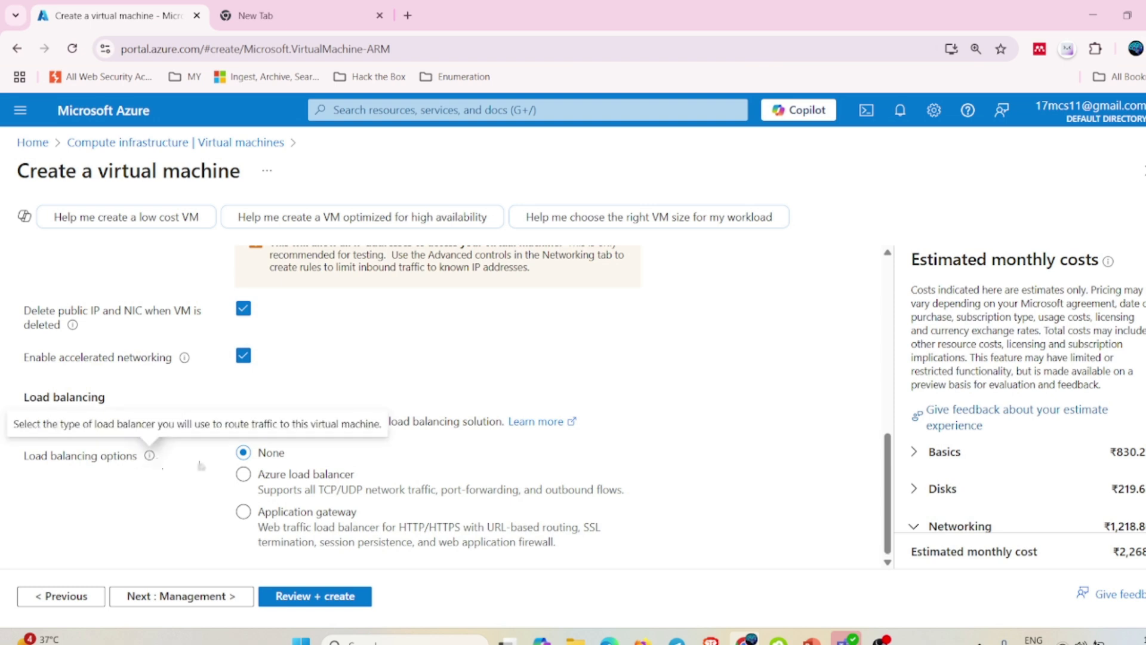
{"action": "left_click", "coordinate": [244, 310]}
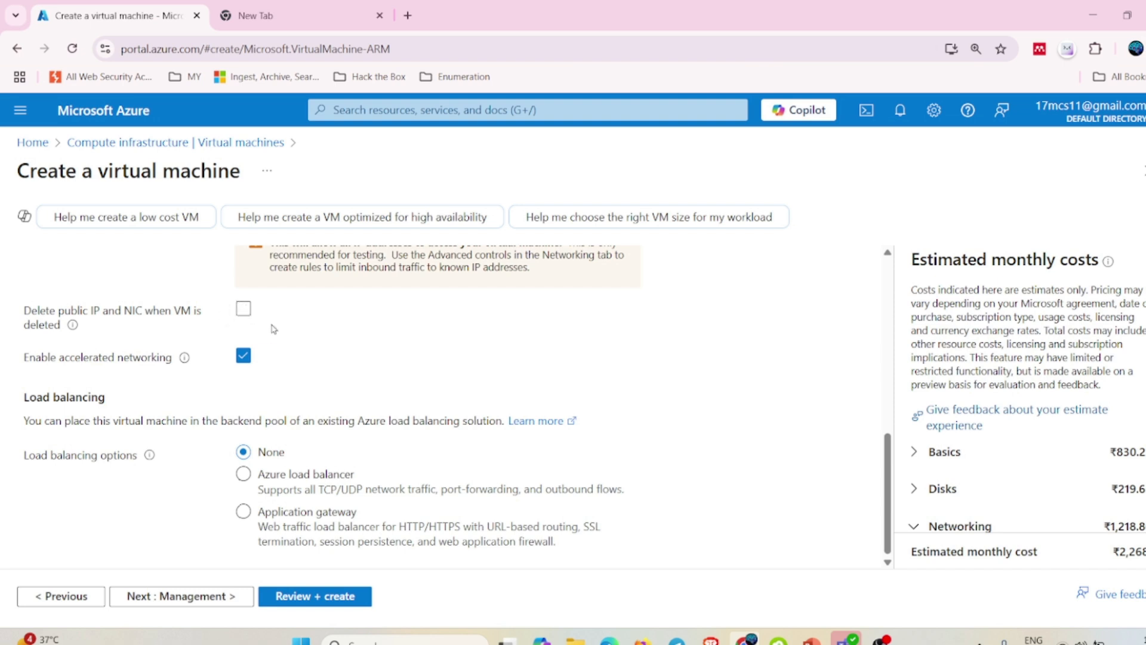
{"action": "left_click", "coordinate": [241, 312]}
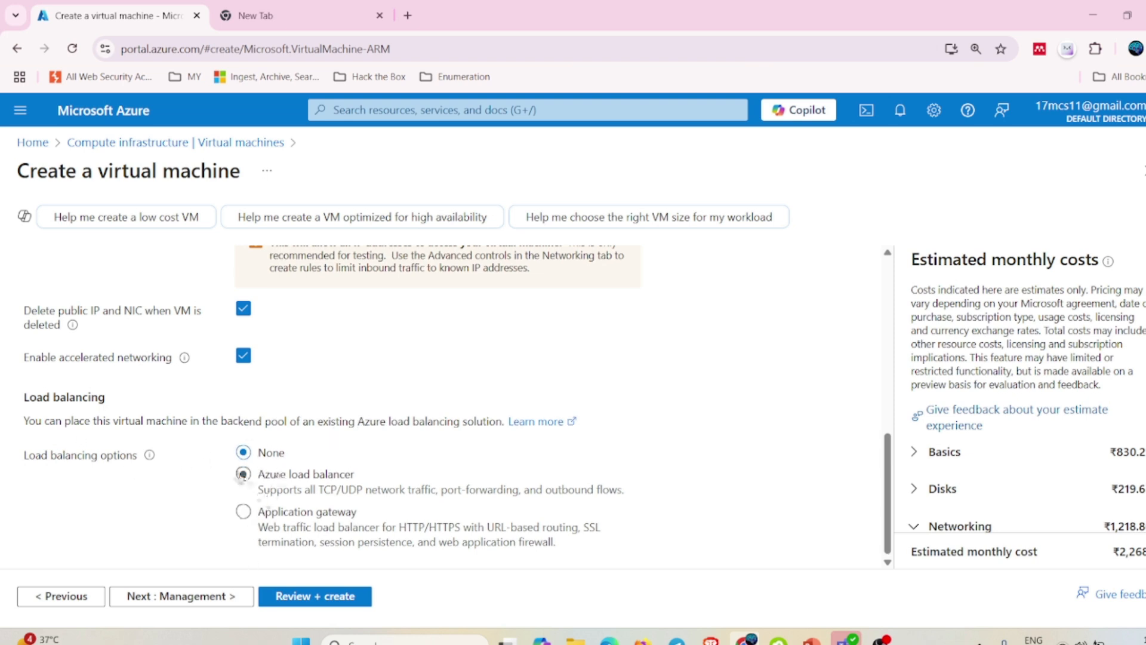
Leave load balancing at None and advance to the Management settings.
{"action": "left_click", "coordinate": [243, 474]}
{"action": "left_click", "coordinate": [243, 453]}
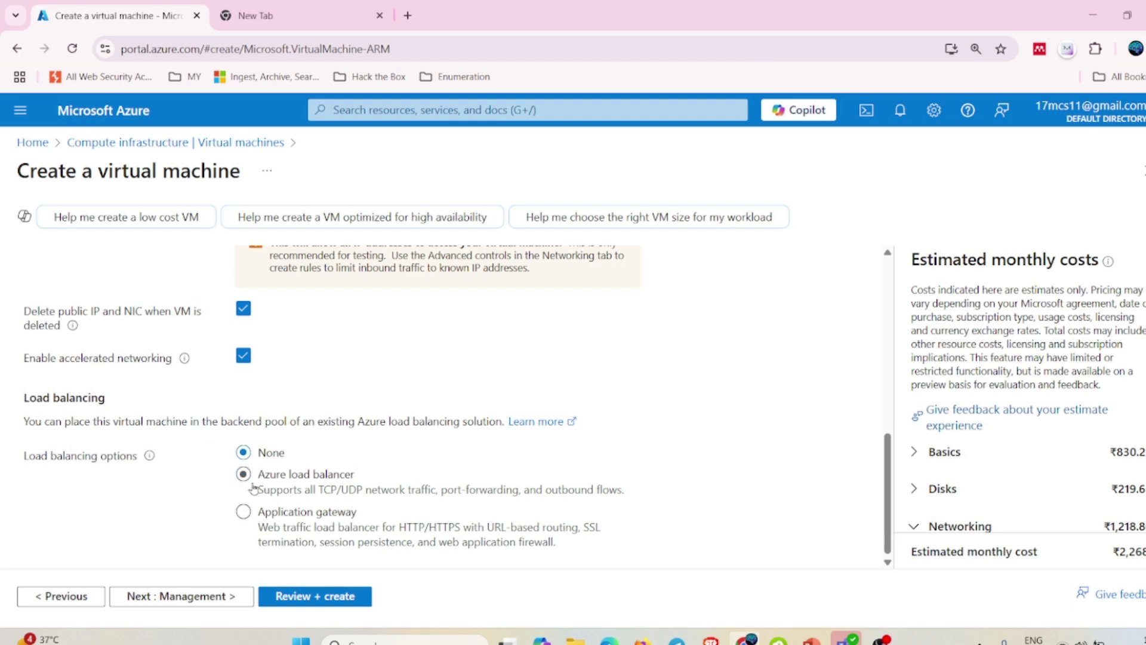
{"action": "left_click", "coordinate": [191, 596]}
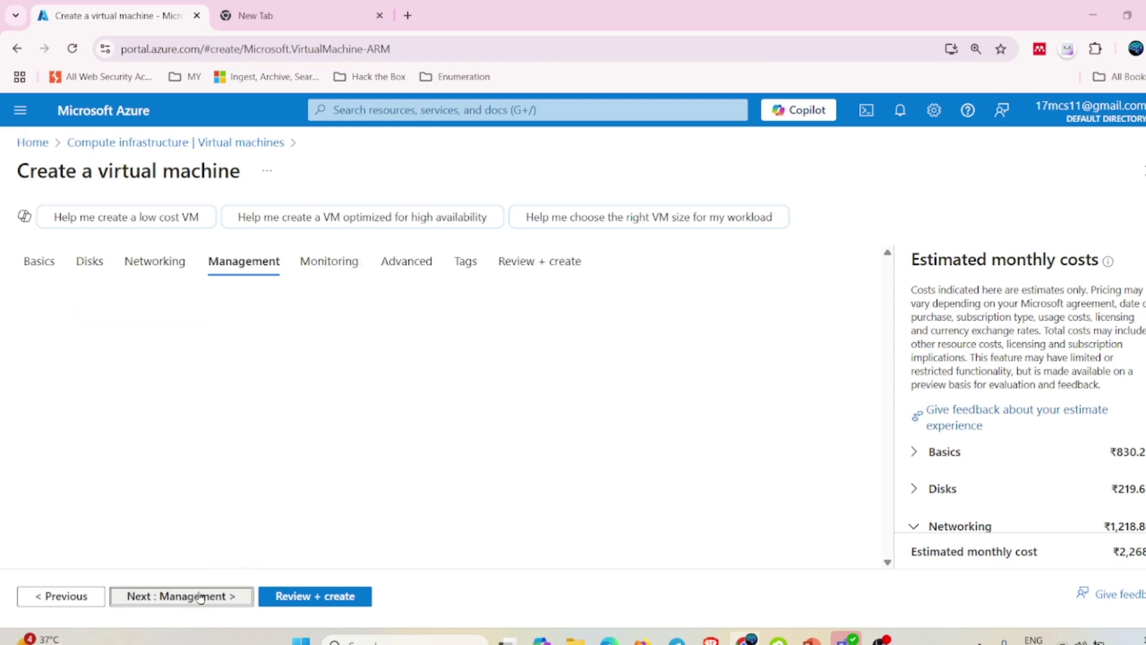
{"action": "scroll", "coordinate": [288, 386], "scroll_direction": "down", "scroll_amount": 5}
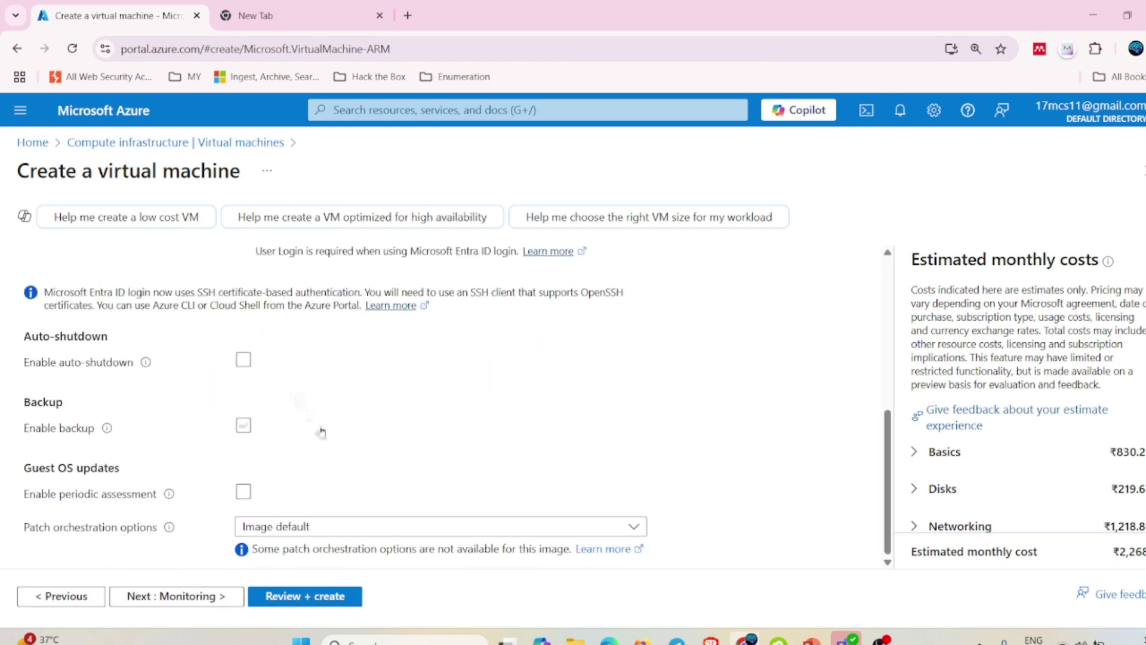
{"action": "scroll", "coordinate": [322, 431], "scroll_direction": "up", "scroll_amount": 5}
Leave the Monitoring and Advanced settings at their defaults and advance to the Tags tab.
{"action": "left_click", "coordinate": [182, 591]}
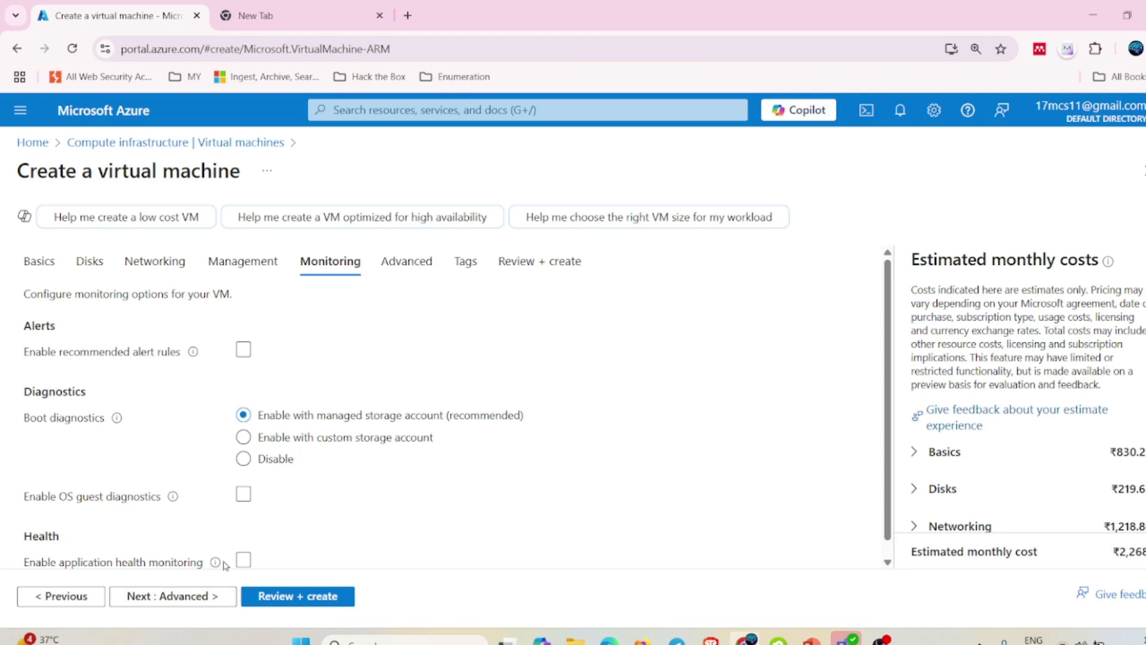
{"action": "scroll", "coordinate": [213, 476], "scroll_direction": "down", "scroll_amount": 1}
{"action": "scroll", "coordinate": [234, 361], "scroll_direction": "up", "scroll_amount": 1}
{"action": "left_click", "coordinate": [192, 597]}
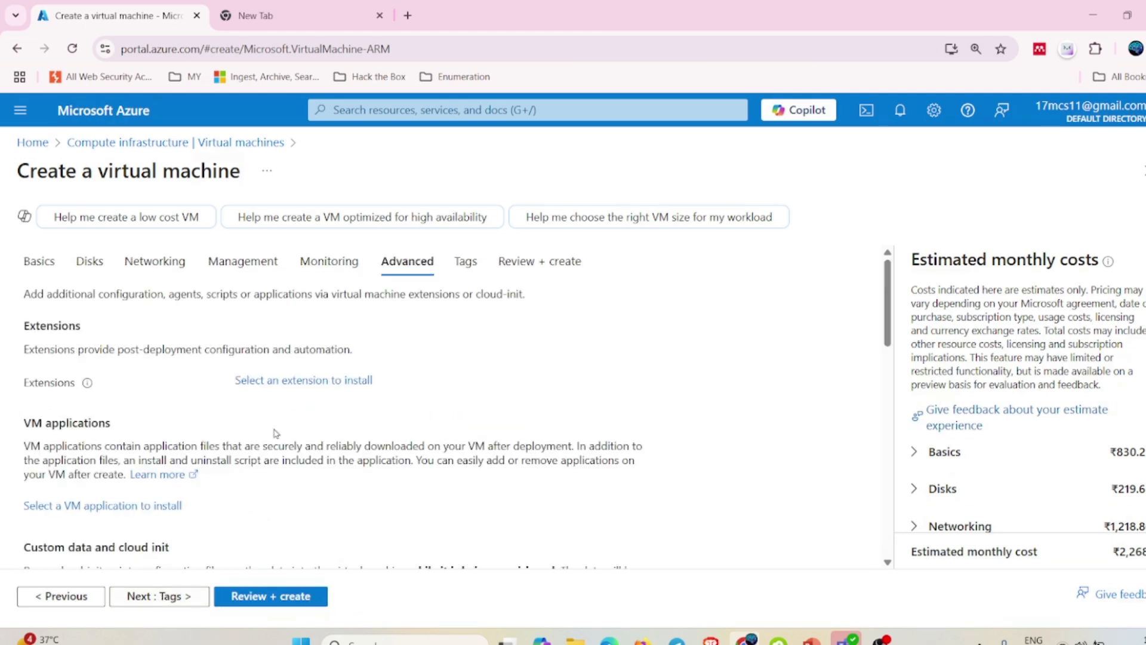
{"action": "scroll", "coordinate": [275, 429], "scroll_direction": "down", "scroll_amount": 5}
{"action": "scroll", "coordinate": [274, 430], "scroll_direction": "down", "scroll_amount": 4}
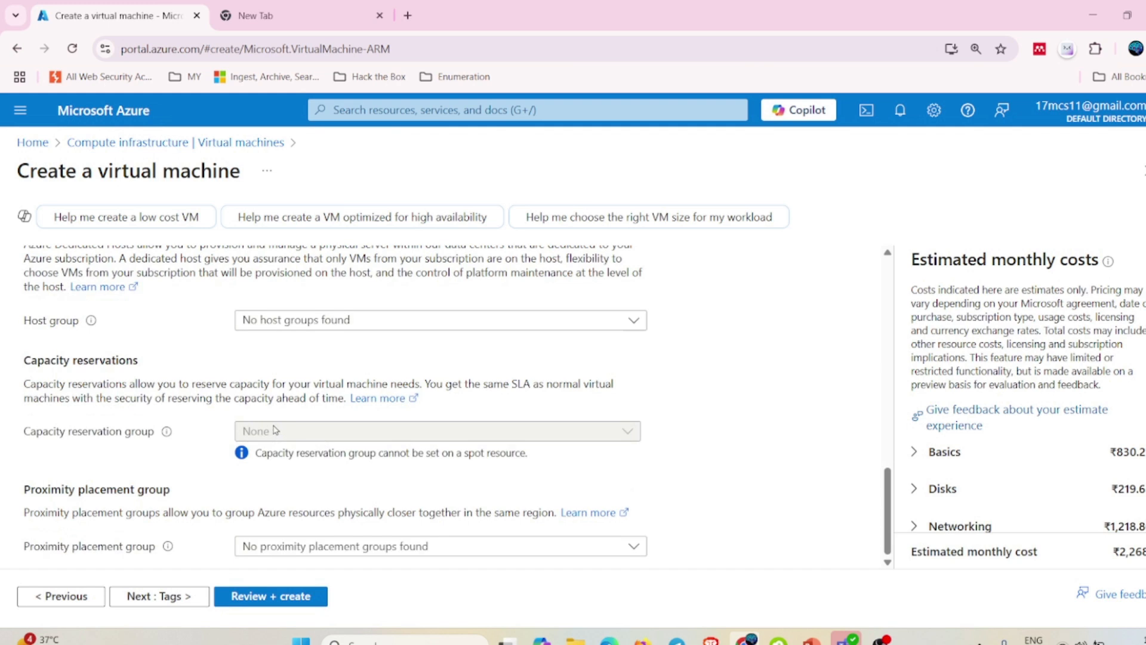
{"action": "left_click", "coordinate": [170, 597]}
Enter a tag with name Infosec and value Group.
{"action": "left_click", "coordinate": [157, 394]}
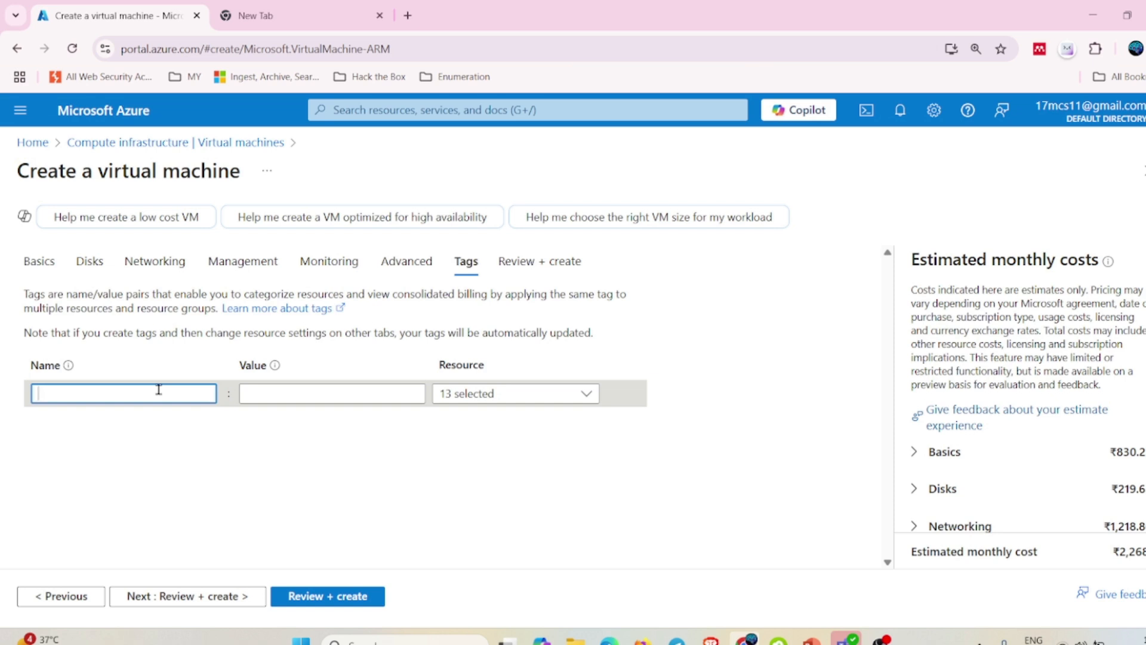
{"action": "type", "text": "App"}
{"action": "key", "text": "BackSpace"}
{"action": "key", "text": "BackSpace"}
{"action": "key", "text": "BackSpace"}
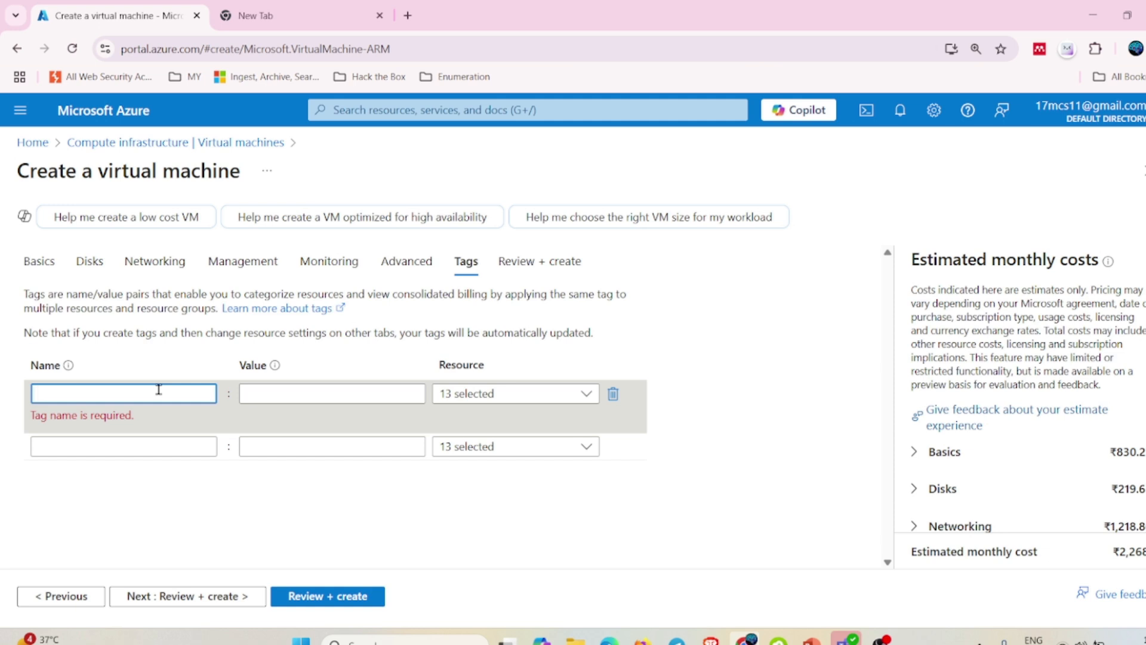
{"action": "type", "text": "Infos"}
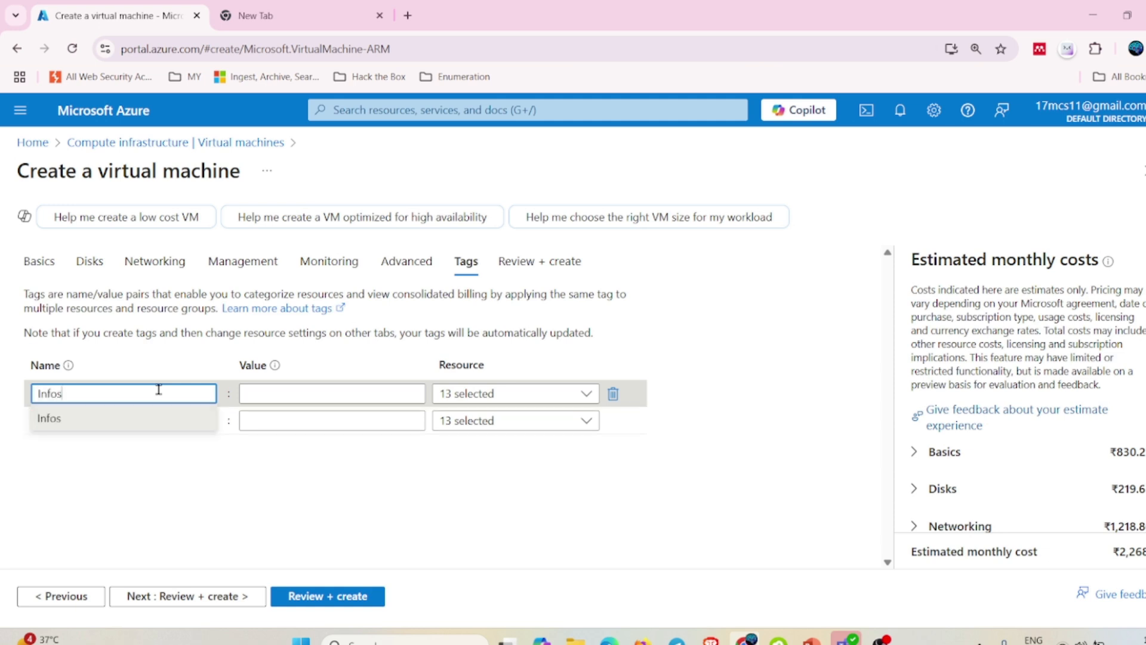
{"action": "type", "text": "ec"}
{"action": "left_click", "coordinate": [365, 399]}
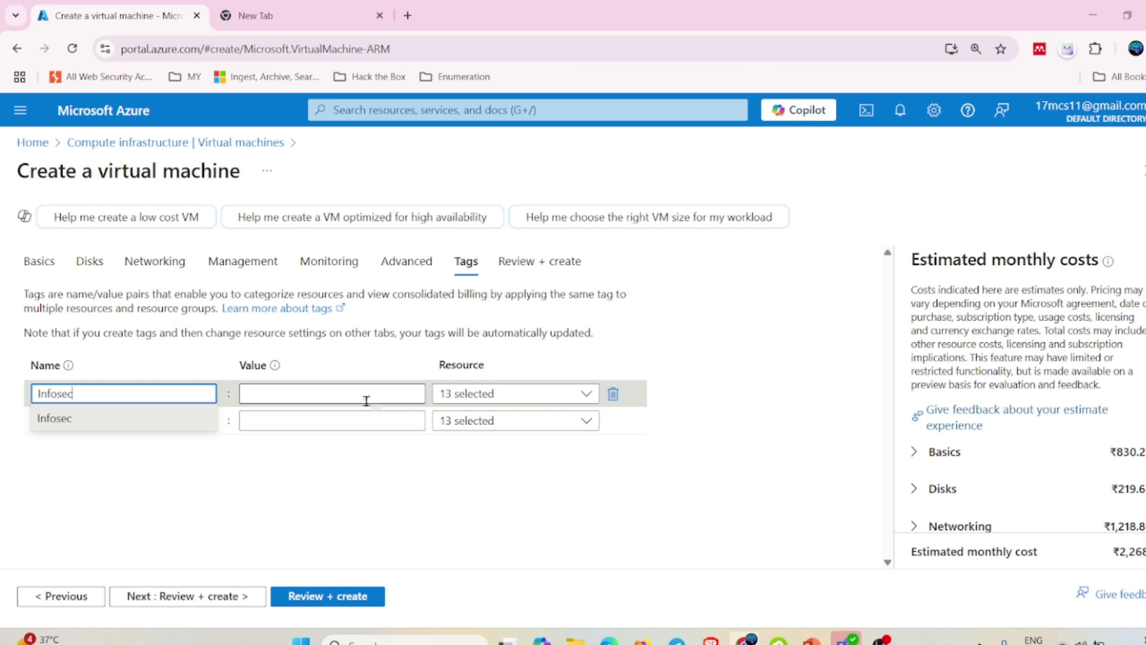
{"action": "type", "text": "Group"}
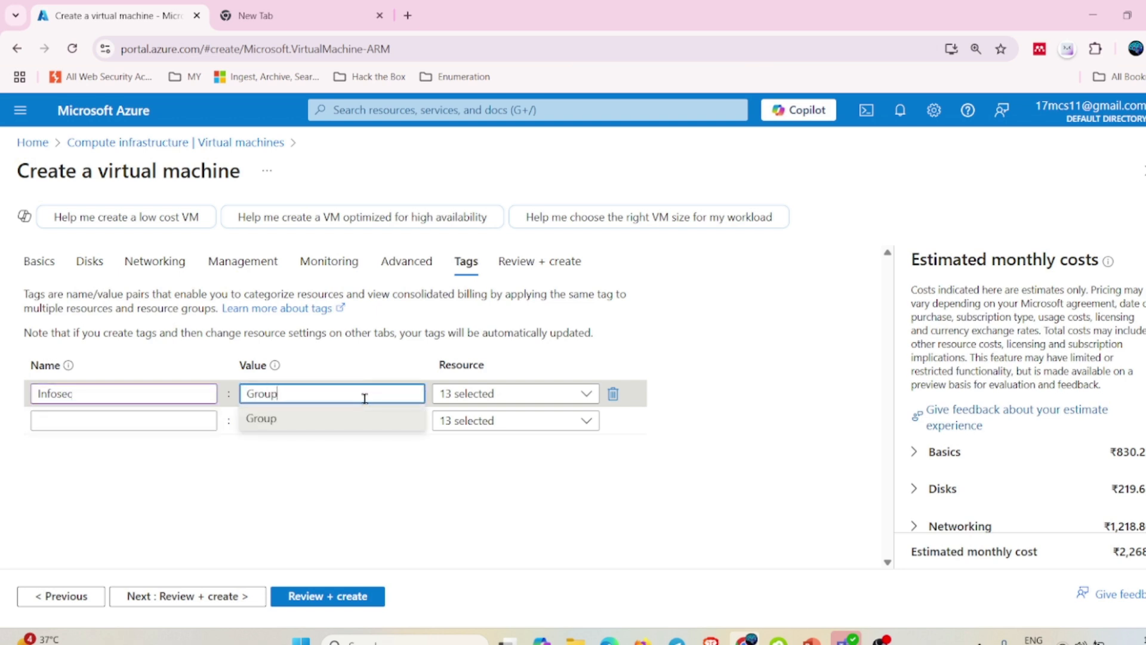
{"action": "left_click", "coordinate": [794, 302]}
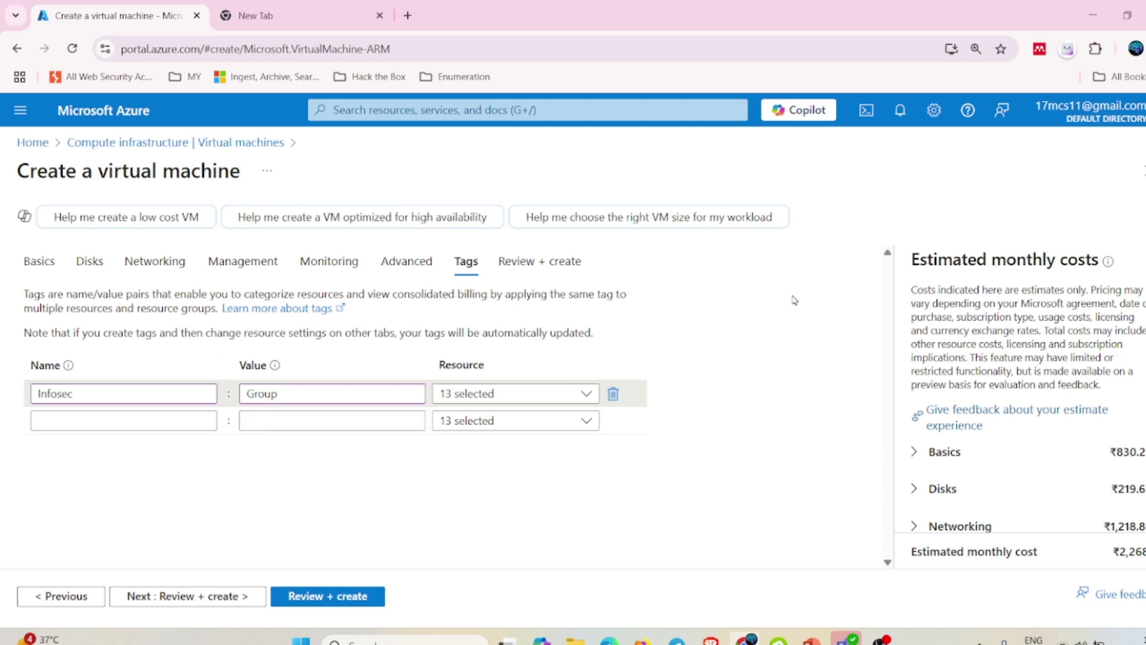
Confirm the Infosec tag applies to all 13 resource types in the Resource list.
{"action": "left_click", "coordinate": [566, 406]}
{"action": "scroll", "coordinate": [532, 357], "scroll_direction": "down", "scroll_amount": 3}
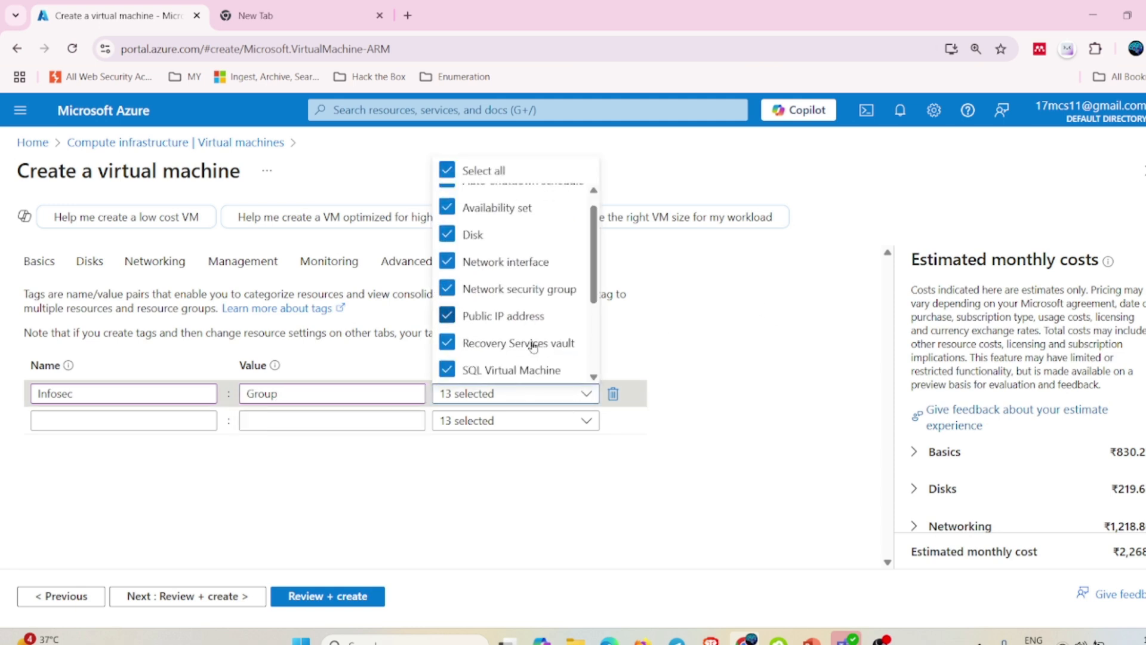
{"action": "scroll", "coordinate": [532, 348], "scroll_direction": "up", "scroll_amount": 3}
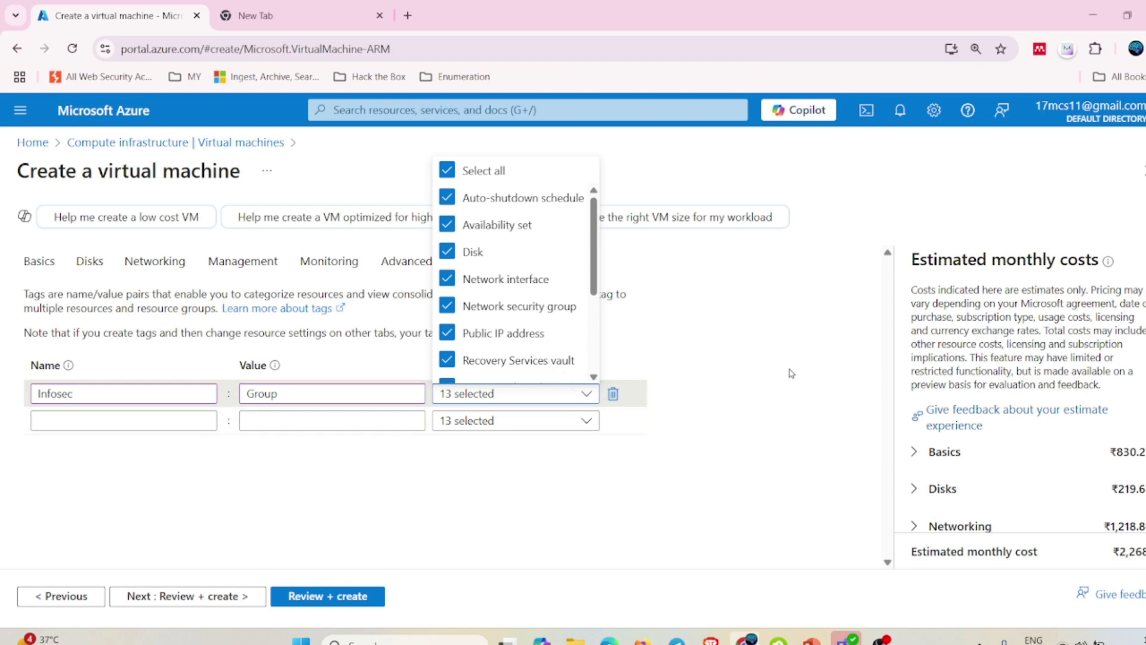
{"action": "scroll", "coordinate": [534, 343], "scroll_direction": "down", "scroll_amount": 3}
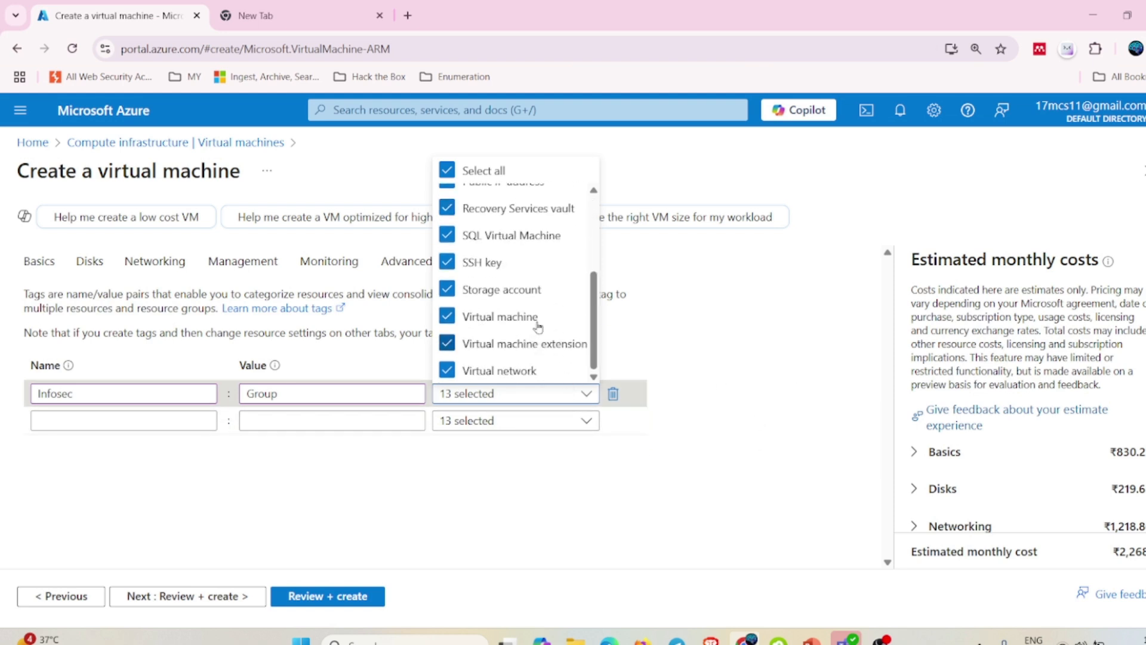
{"action": "scroll", "coordinate": [513, 272], "scroll_direction": "up", "scroll_amount": 3}
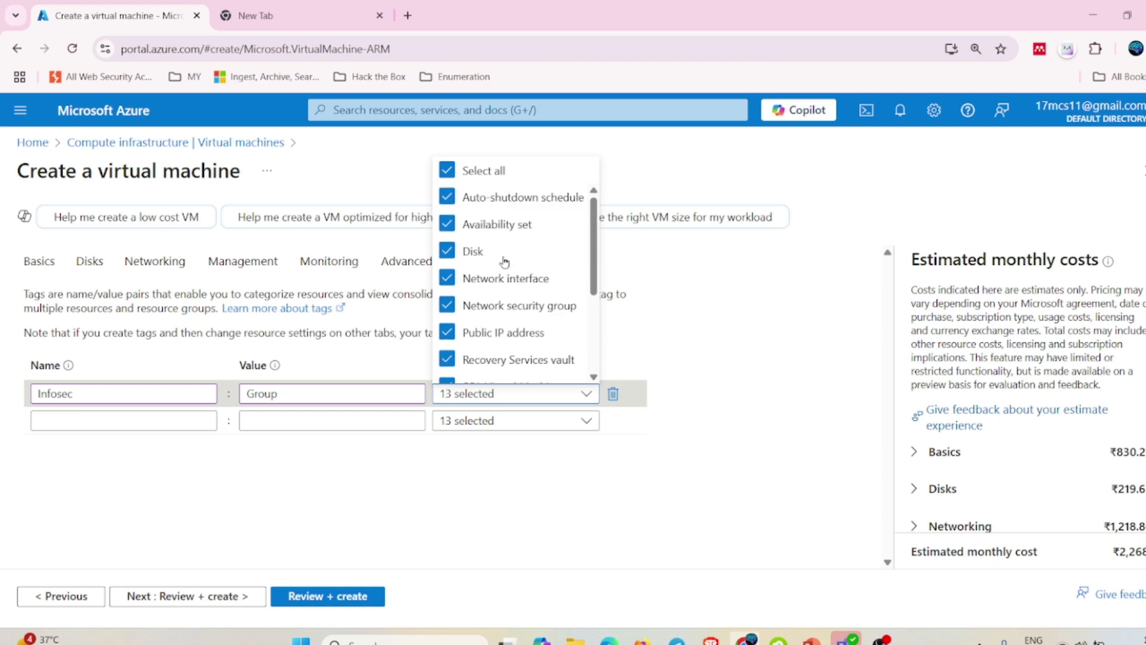
{"action": "left_click", "coordinate": [827, 299]}
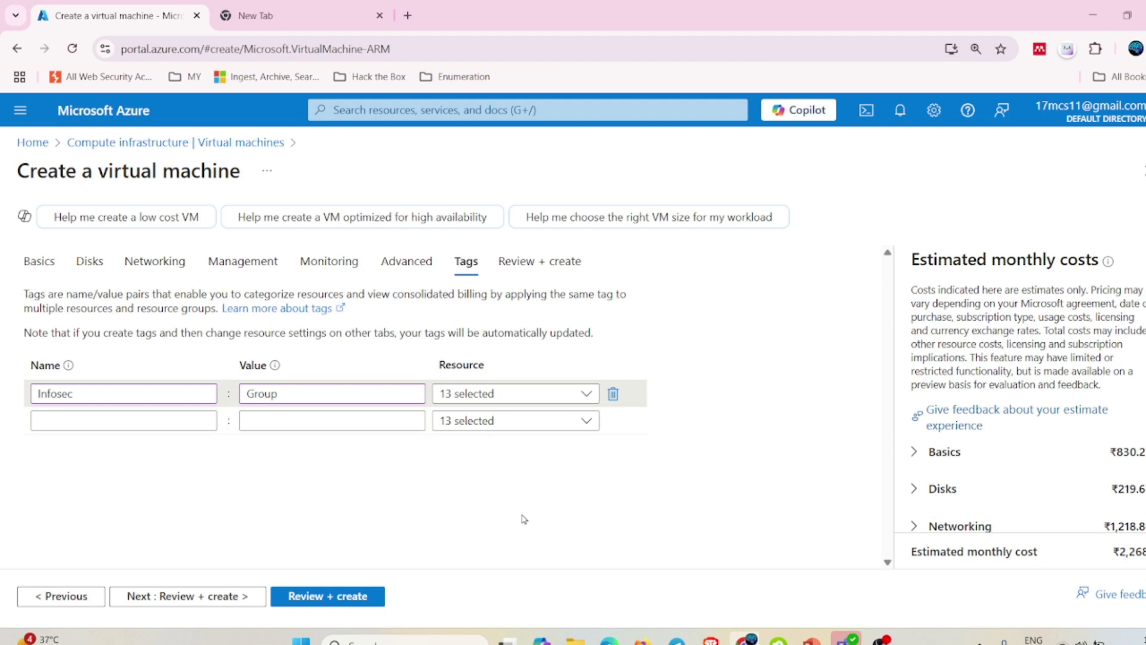
Review the VM settings and start creating VM-Prod-01 once validation passes.
{"action": "left_click", "coordinate": [198, 597]}
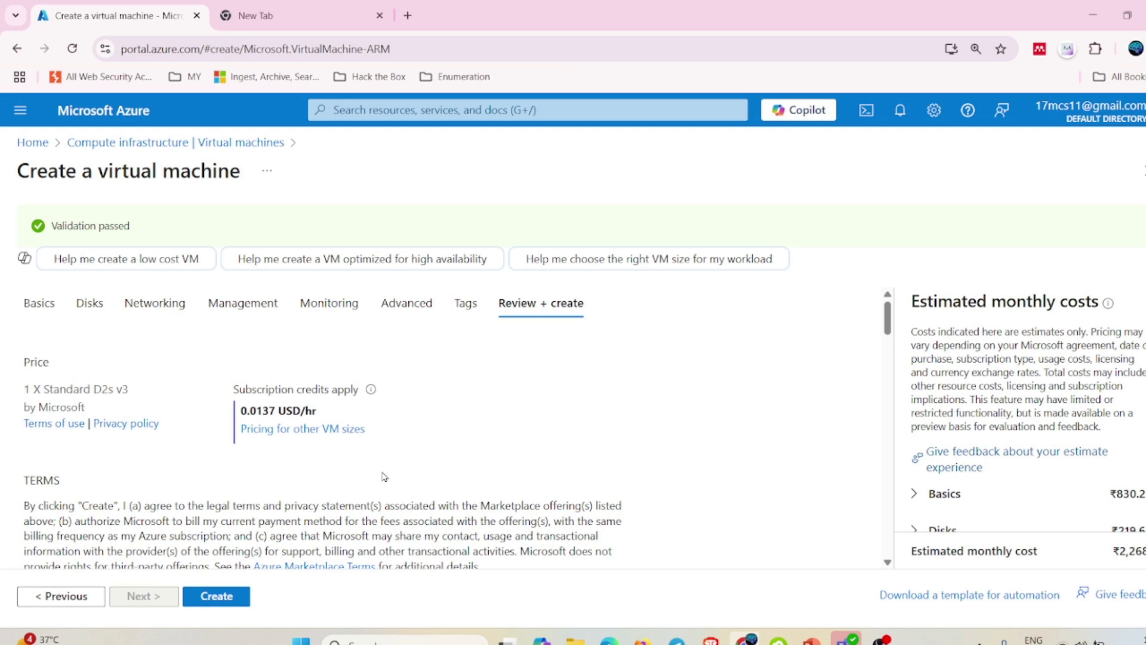
{"action": "left_click", "coordinate": [221, 597]}
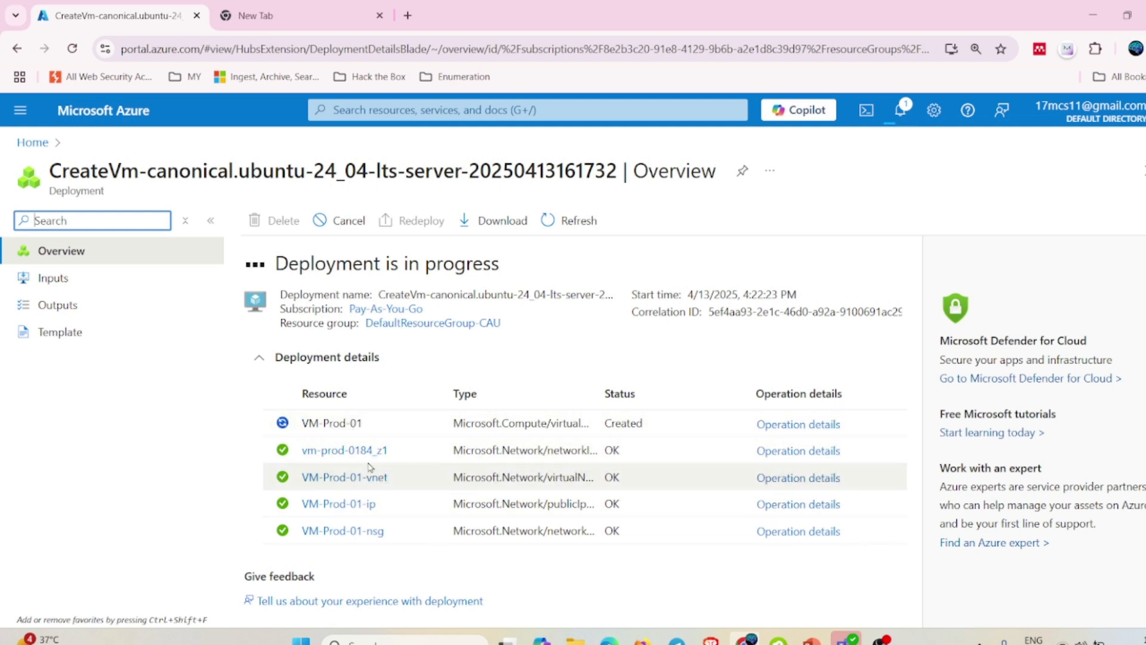
Go from Home to the Virtual machines list, where VM-Prod-01 shows Creating.
{"action": "left_click", "coordinate": [36, 145]}
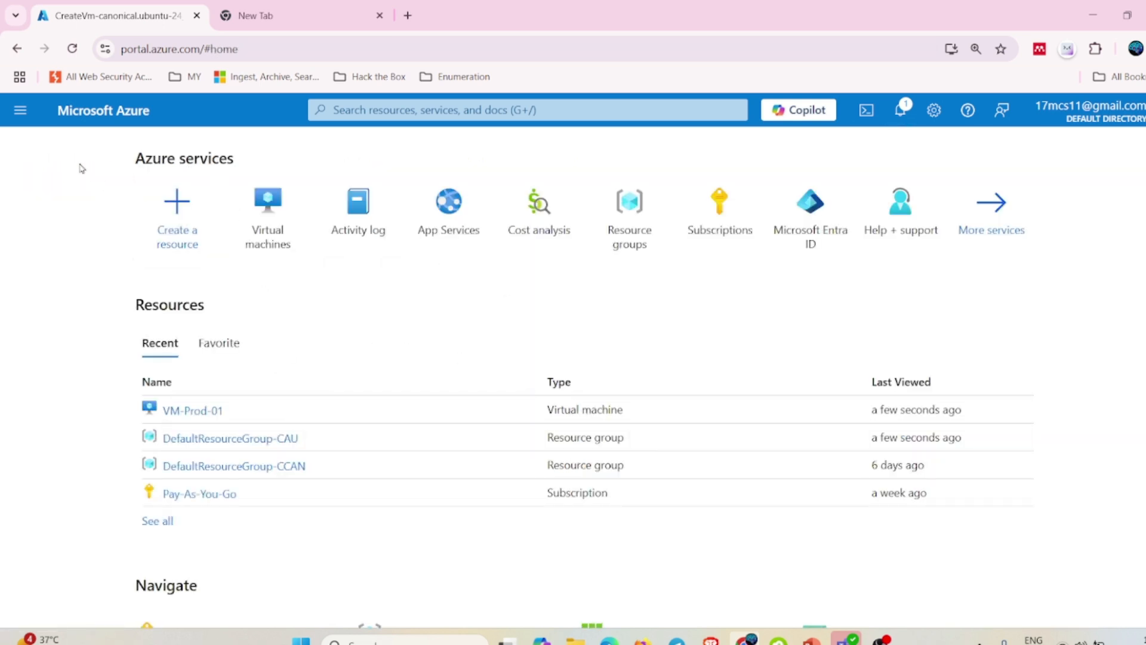
{"action": "left_click", "coordinate": [20, 109]}
{"action": "left_click", "coordinate": [129, 437]}
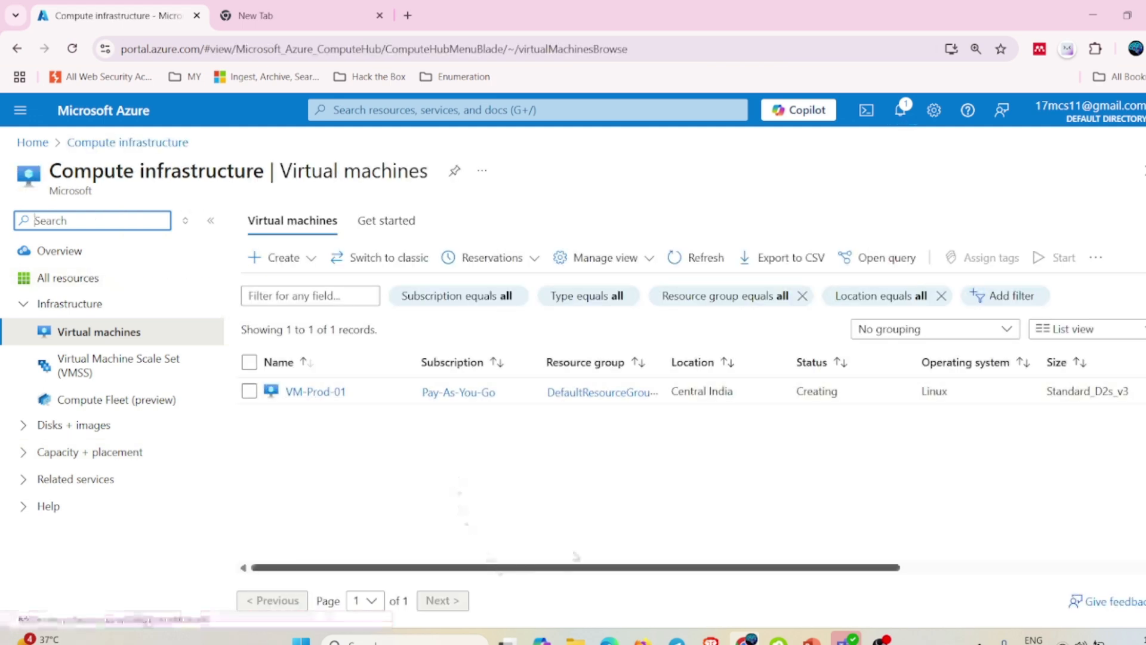
{"action": "left_click_drag", "start_coordinate": [584, 570], "coordinate": [510, 542]}
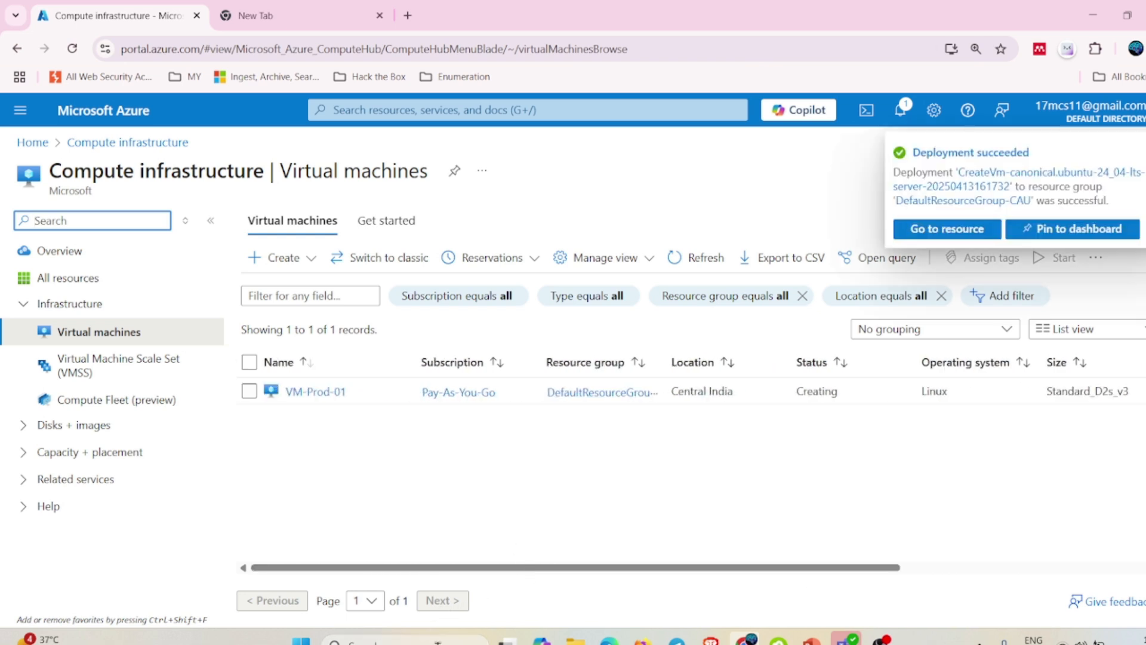
Launch Command Prompt via Windows search for cmd and type ssh.
{"action": "left_click", "coordinate": [439, 642]}
{"action": "type", "text": "cm"}
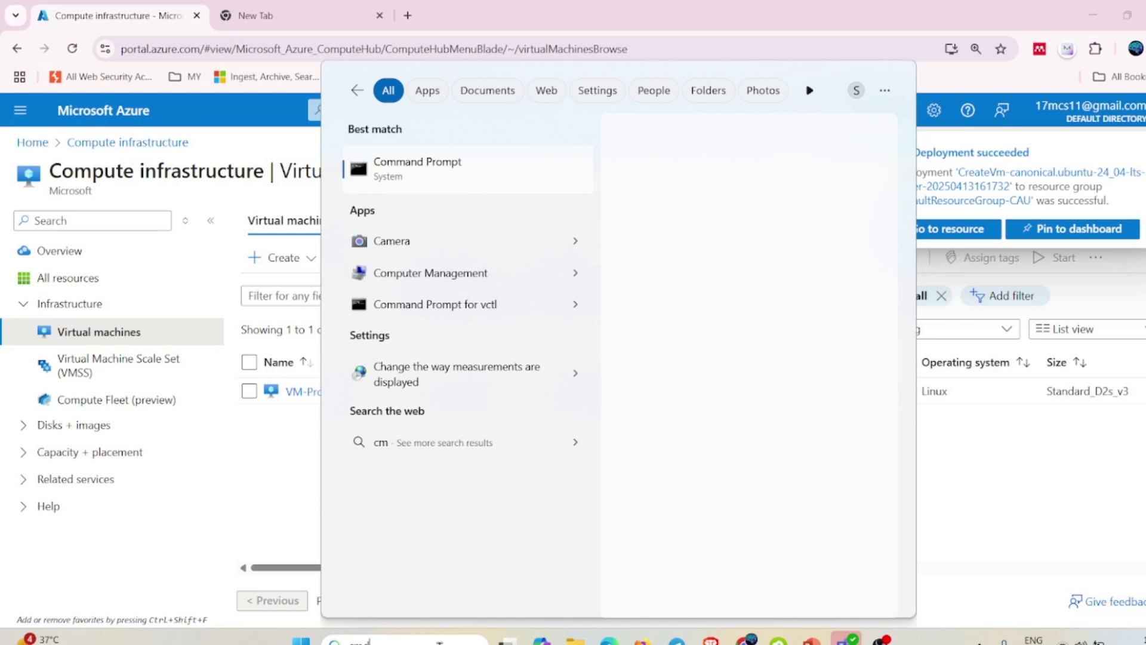
{"action": "type", "text": "d"}
{"action": "key", "text": "Escape"}
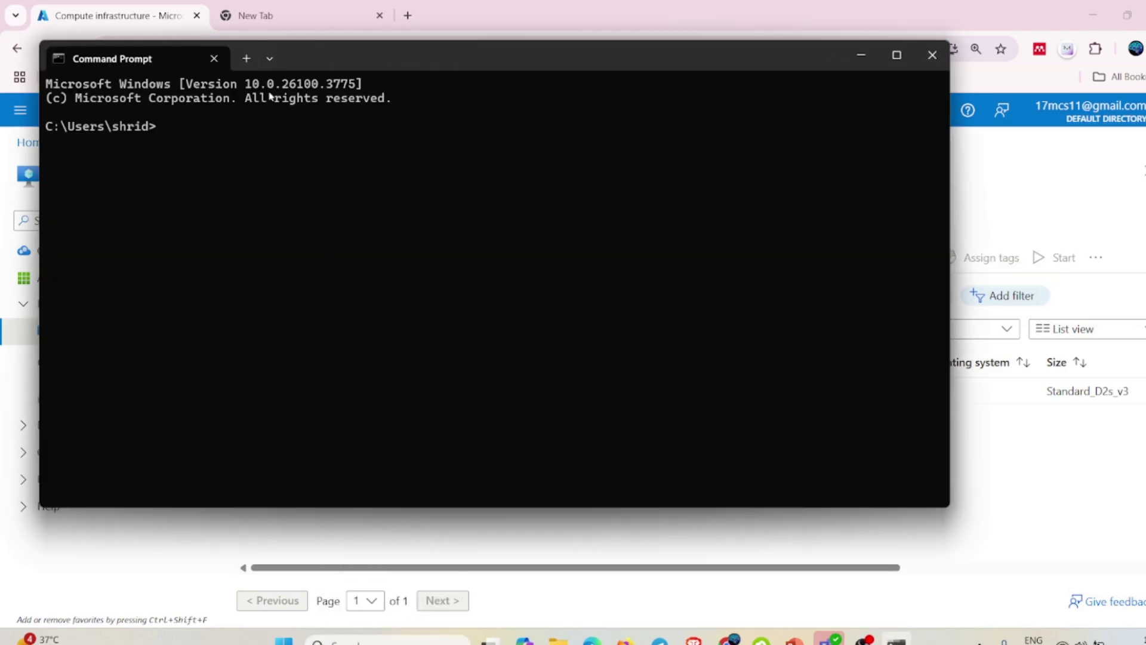
{"action": "type", "text": "ssh"}
Copy the admin username from the browser tab and append it with @ to the ssh command.
{"action": "left_click", "coordinate": [158, 13]}
{"action": "left_click", "coordinate": [256, 15]}
{"action": "left_click_drag", "start_coordinate": [297, 51], "coordinate": [62, 48]}
{"action": "key", "text": "ctrl+c"}
{"action": "key", "text": "alt+Tab"}
{"action": "key", "text": "ctrl+v"}
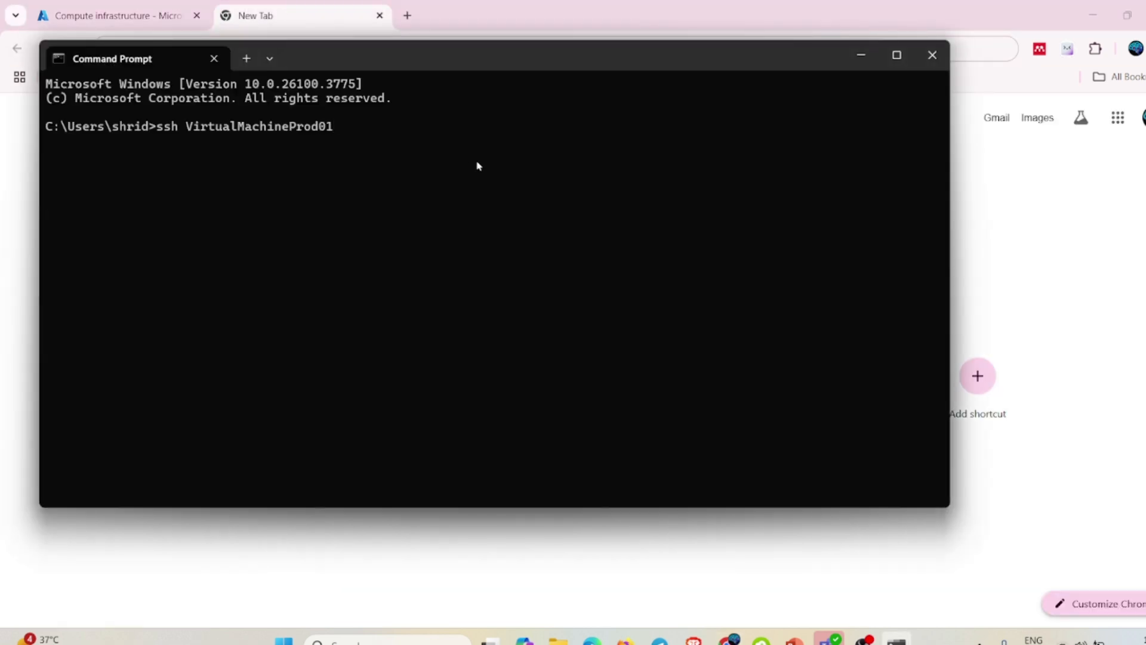
{"action": "type", "text": "@"}
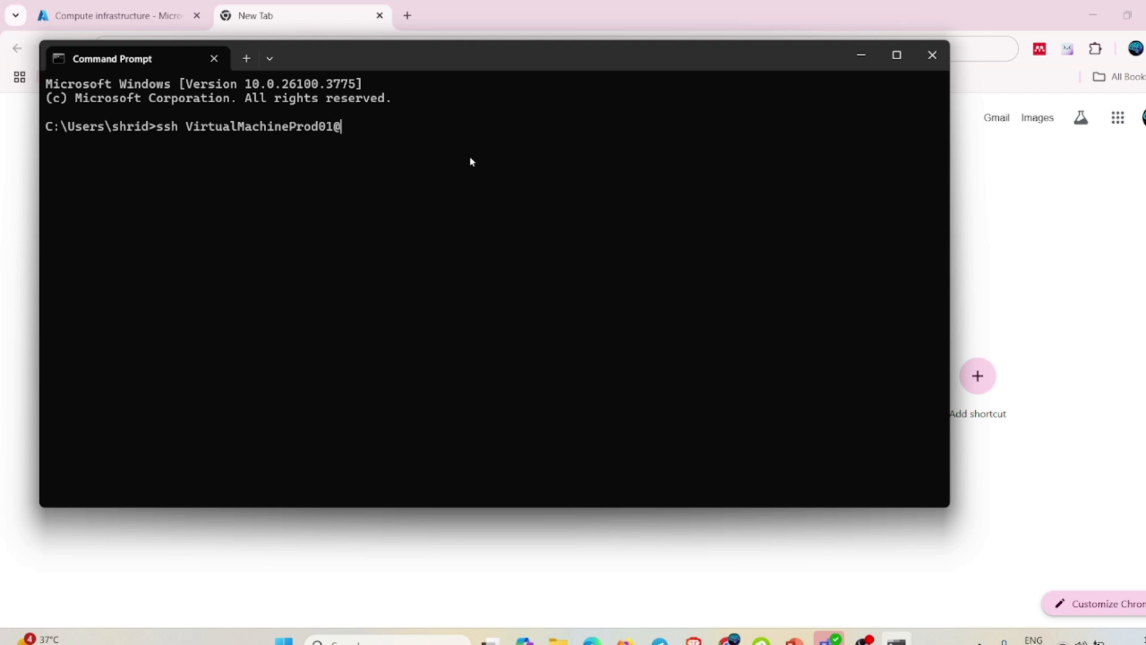
Open VM-Prod-01's overview and copy its public IP 20.40.56.149.
{"action": "left_click", "coordinate": [95, 14]}
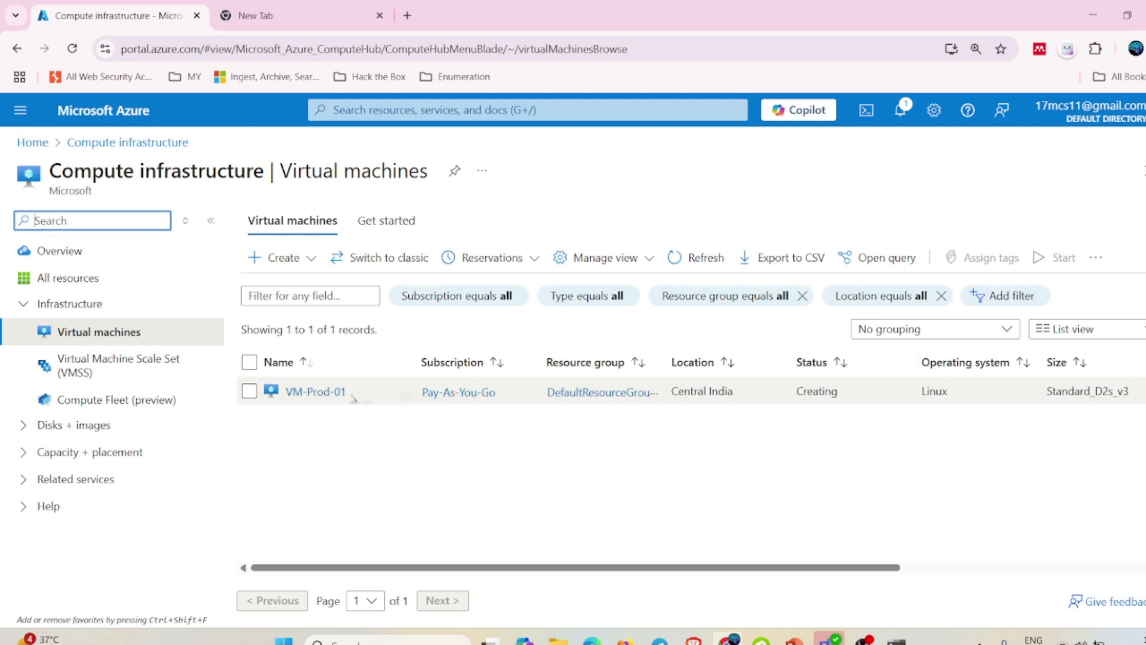
{"action": "left_click", "coordinate": [315, 392]}
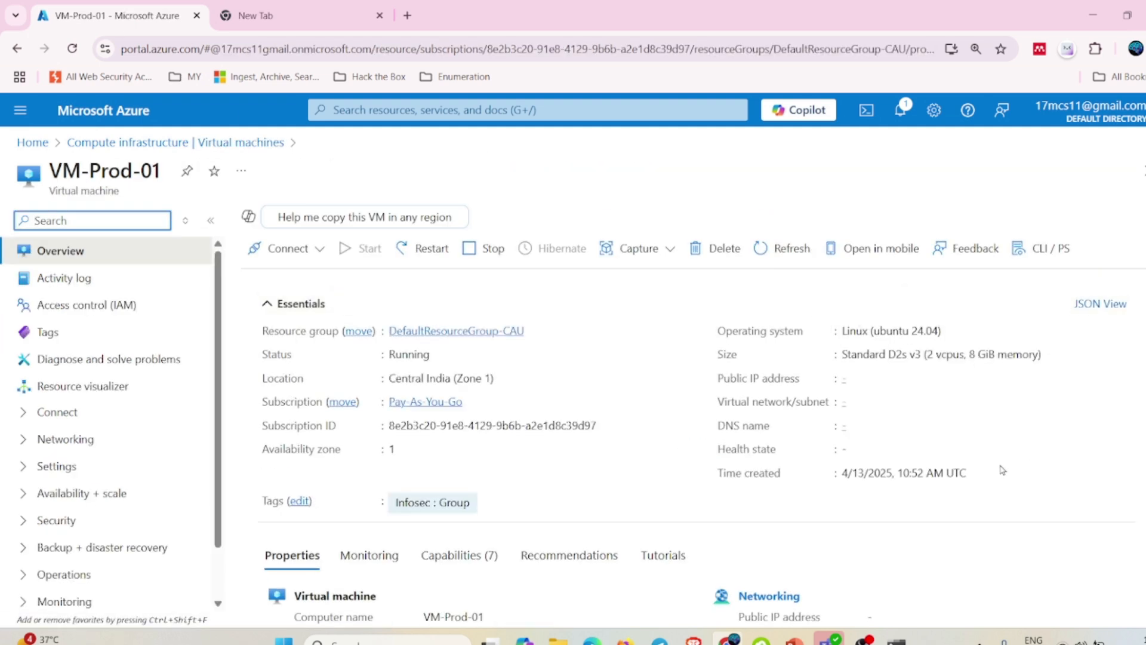
{"action": "left_click", "coordinate": [912, 379]}
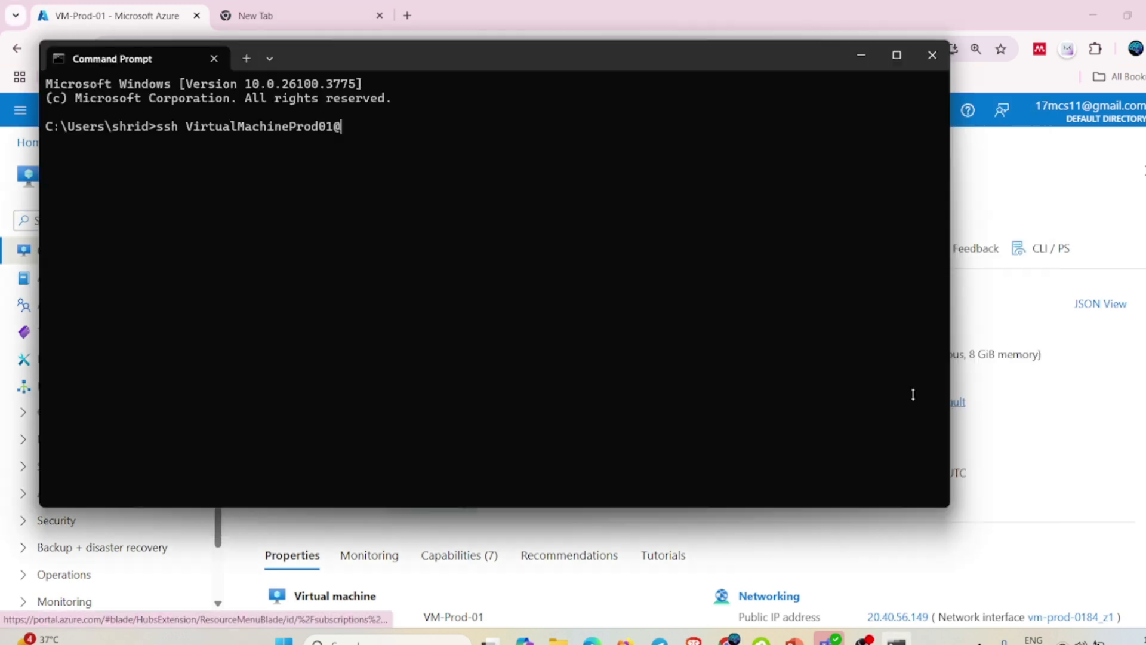
SSH to 20.40.56.149 and accept the host key with yes.
{"action": "key", "text": "ctrl+v"}
{"action": "key", "text": "Return"}
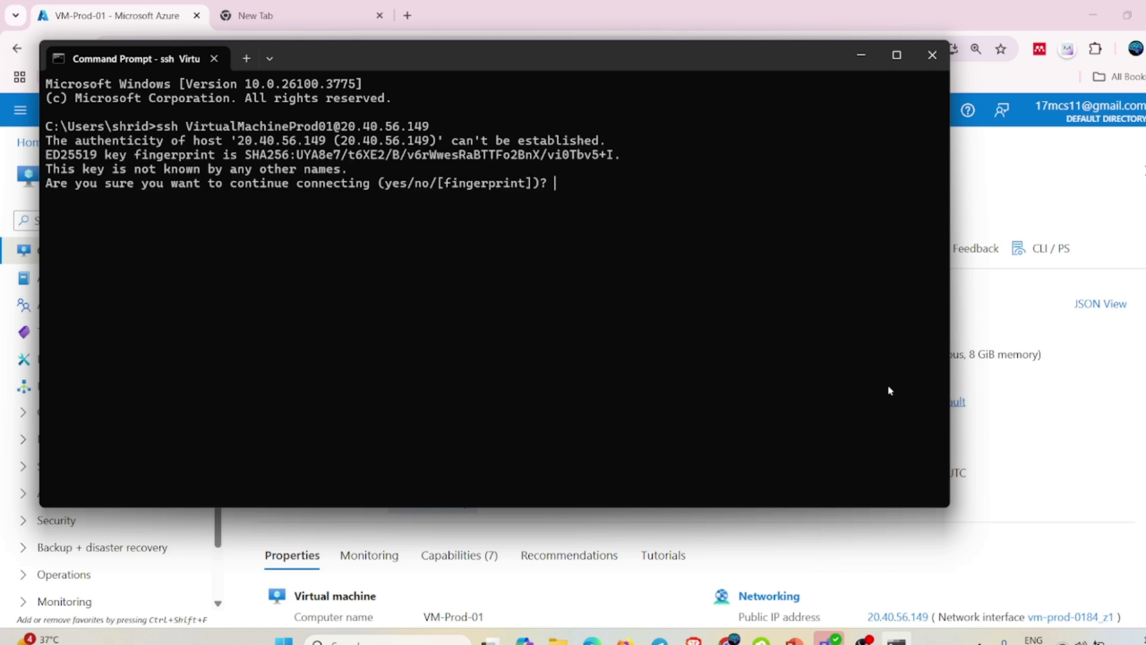
{"action": "type", "text": "Yeas"}
{"action": "key", "text": "Return"}
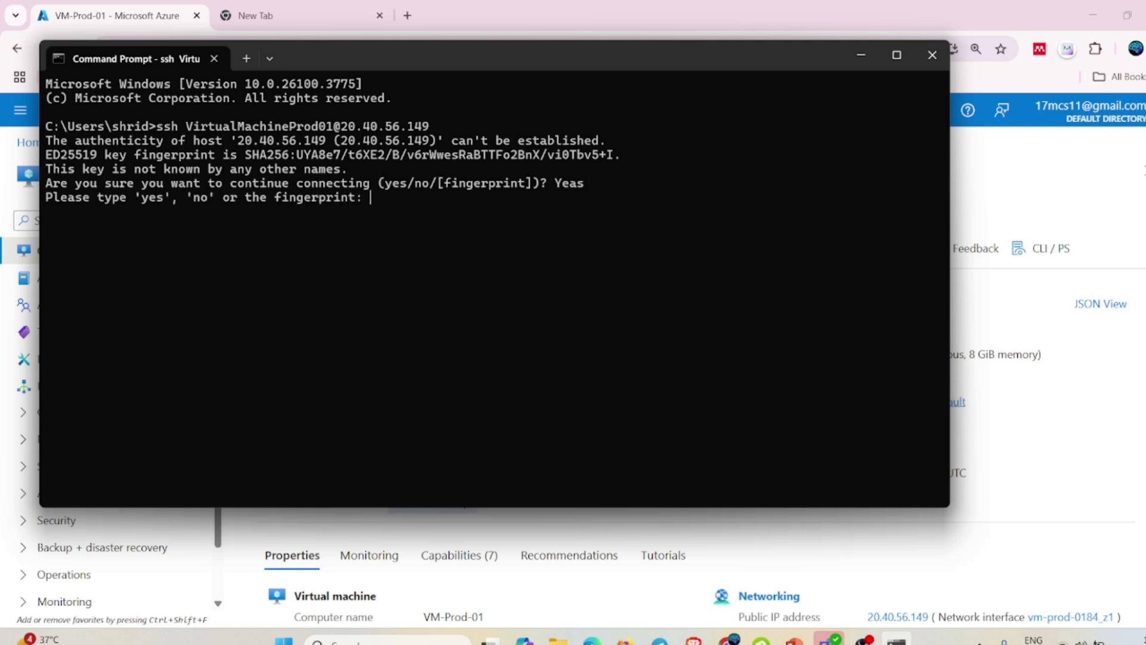
{"action": "type", "text": "yes"}
{"action": "key", "text": "Return"}
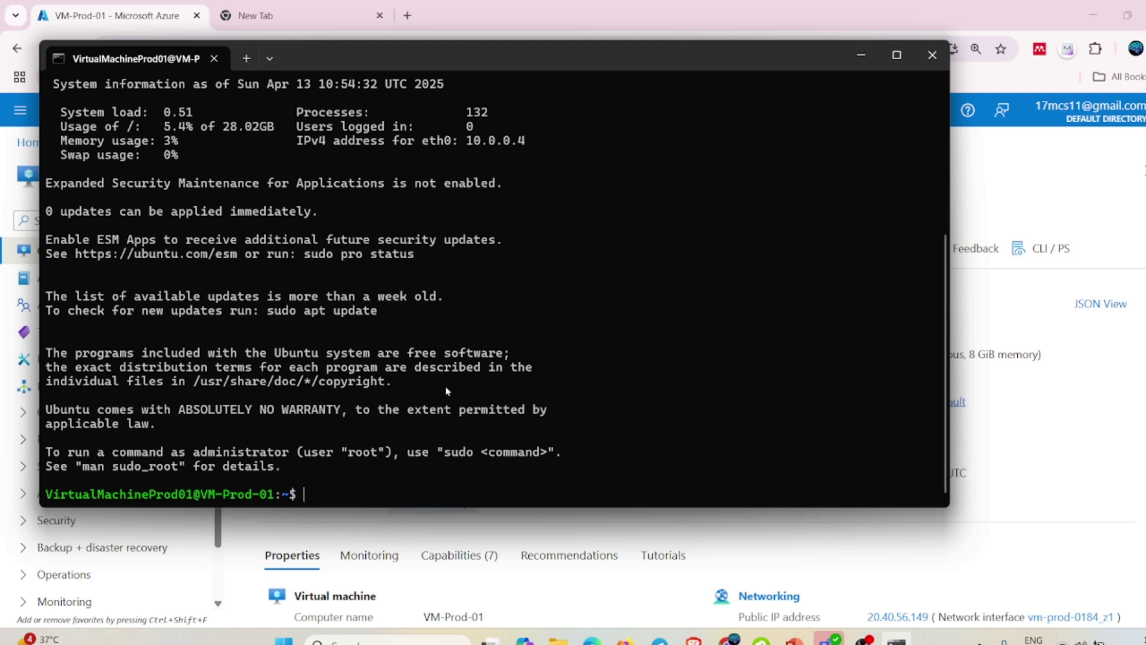
Run whoami, sudo su and pwd on VM-Prod-01, then minimise the terminal.
{"action": "type", "text": "whoami"}
{"action": "key", "text": "Return"}
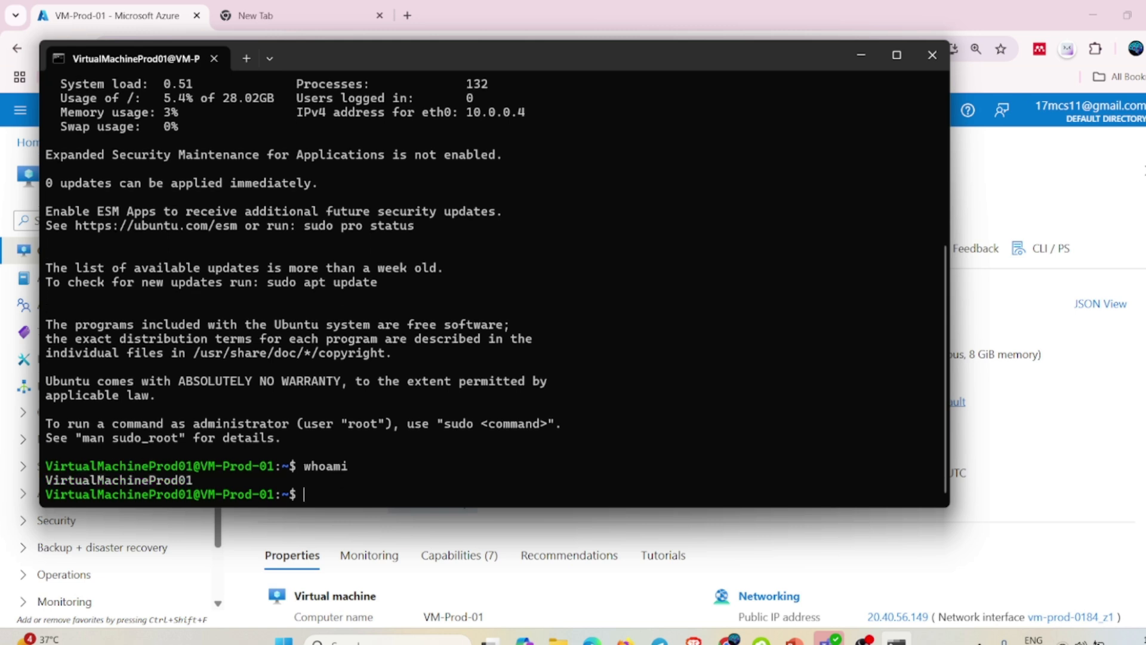
{"action": "left_click_drag", "start_coordinate": [200, 483], "coordinate": [46, 483]}
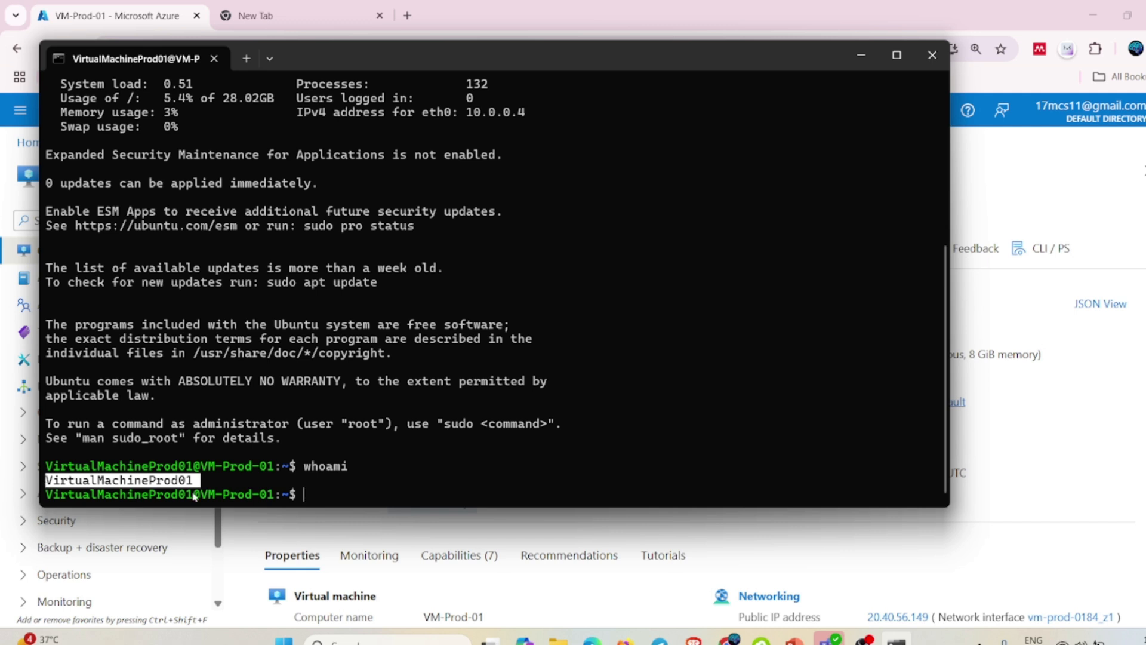
{"action": "type", "text": "sudo su"}
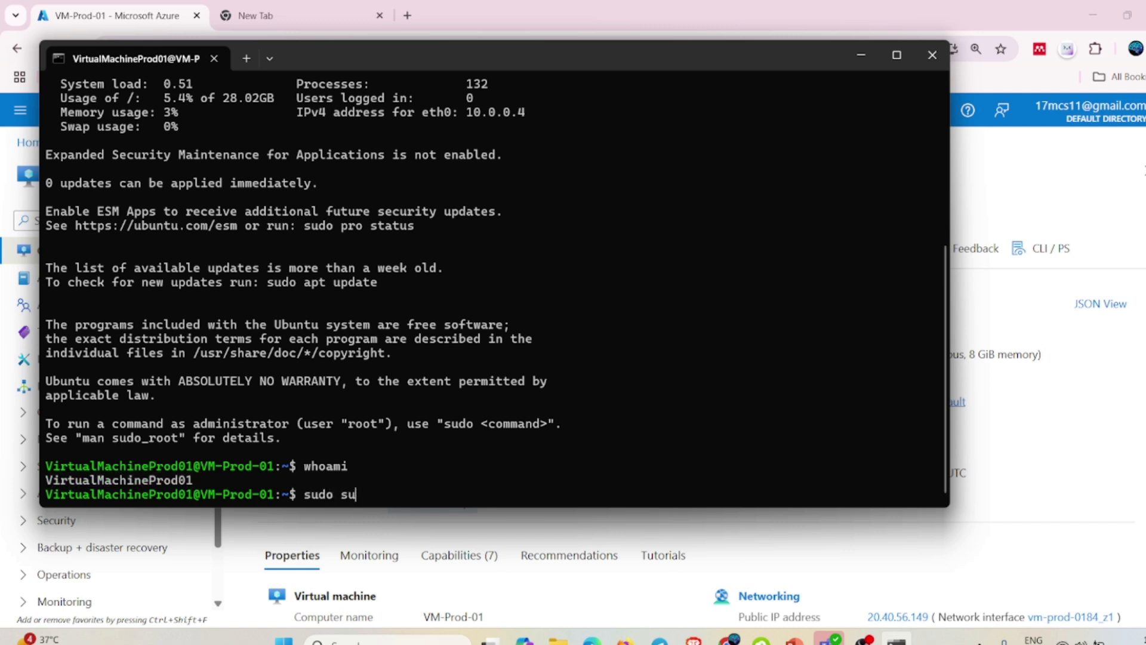
{"action": "key", "text": "Return"}
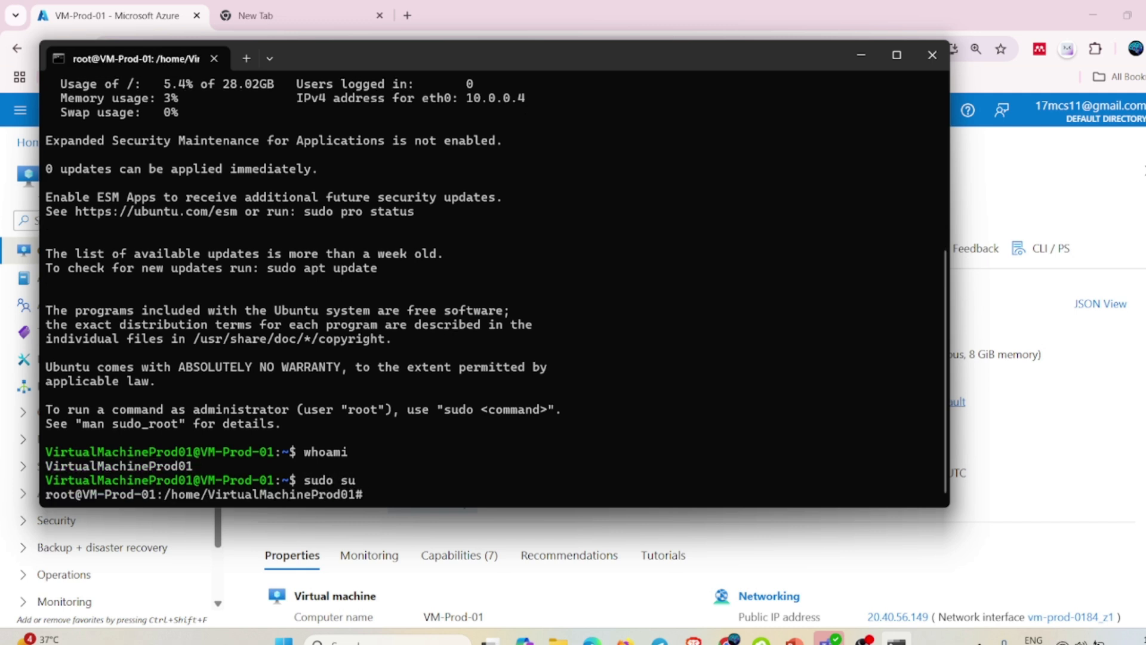
{"action": "type", "text": "pwd"}
{"action": "key", "text": "Return"}
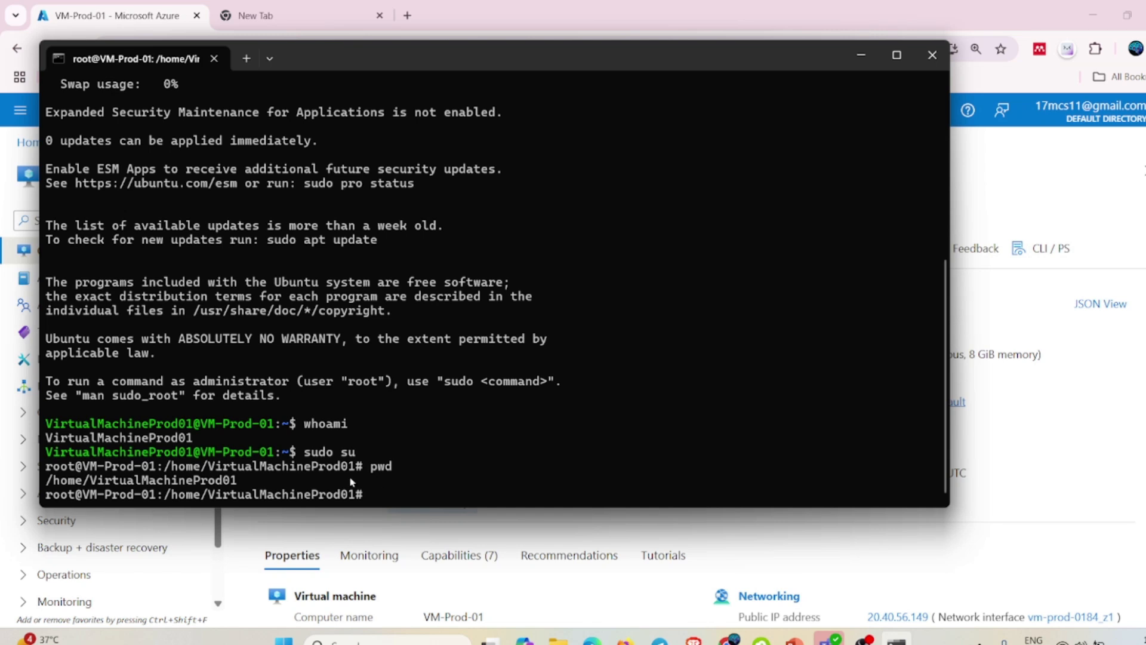
{"action": "left_click_drag", "start_coordinate": [238, 483], "coordinate": [47, 494]}
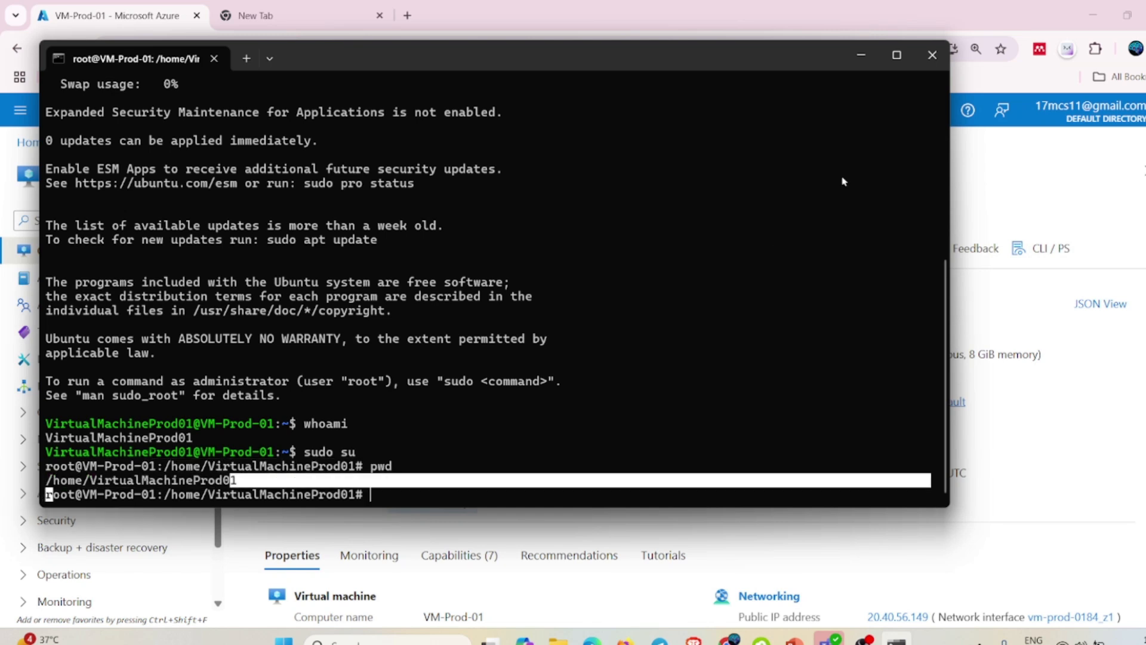
{"action": "left_click", "coordinate": [860, 55]}
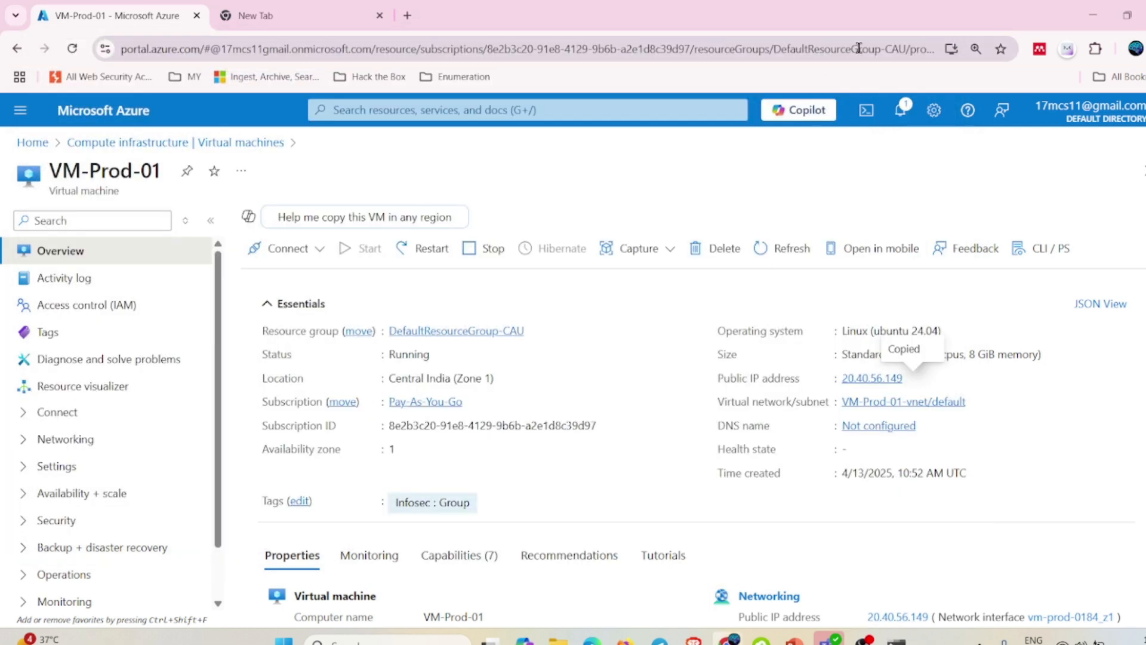